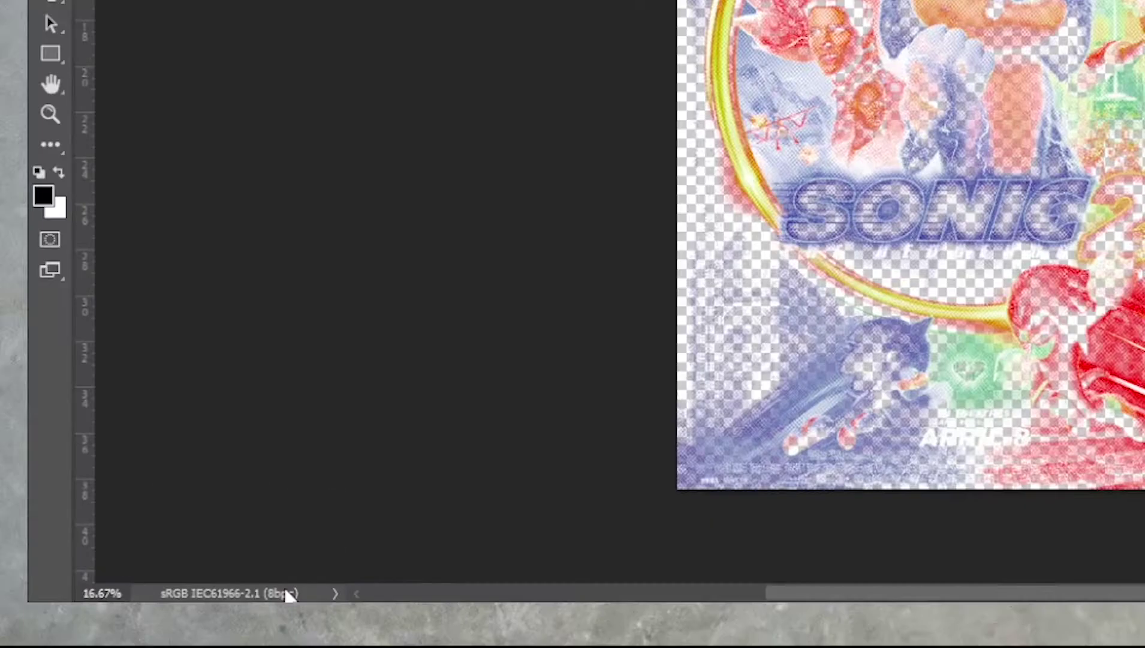
Display the black-fabric poster's info in the status bar: 3071 × 4540 px, RGB, 300 ppi
click(143, 621)
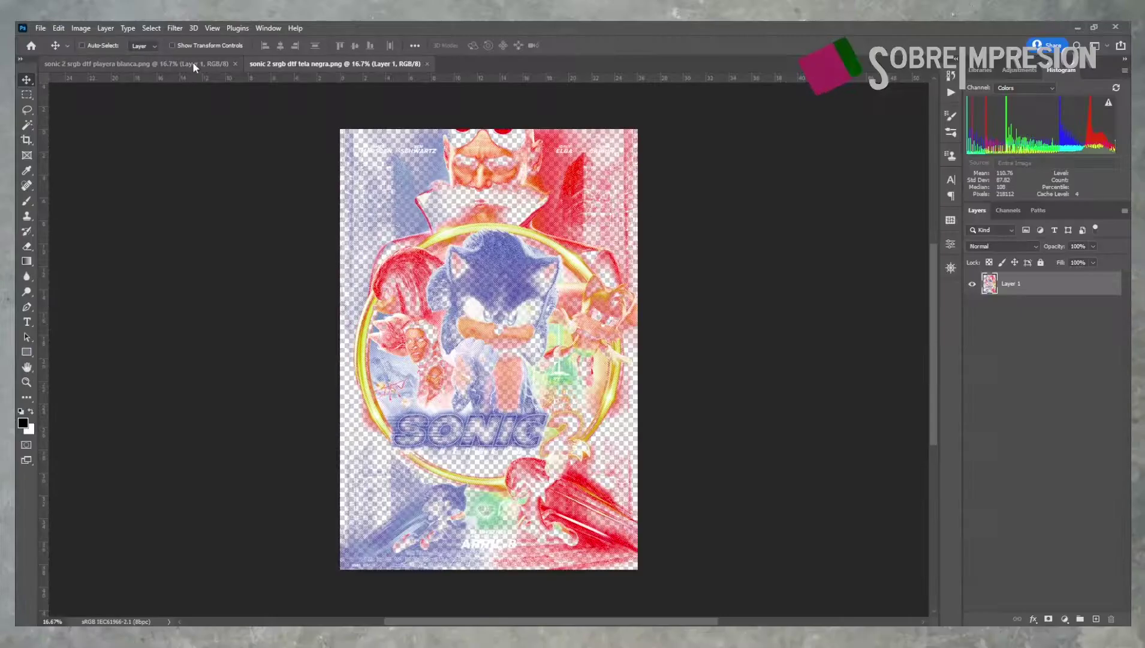
Switch to the 'playera blanca' poster and confirm it is also 3071 × 4540 pixels
click(192, 64)
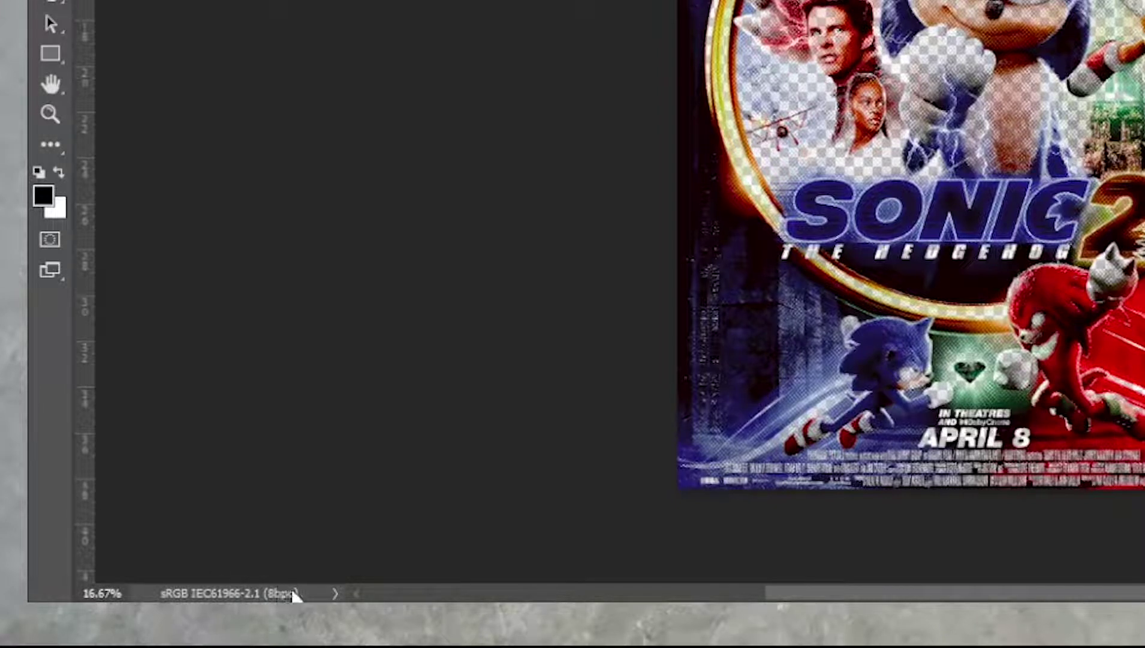
click(291, 588)
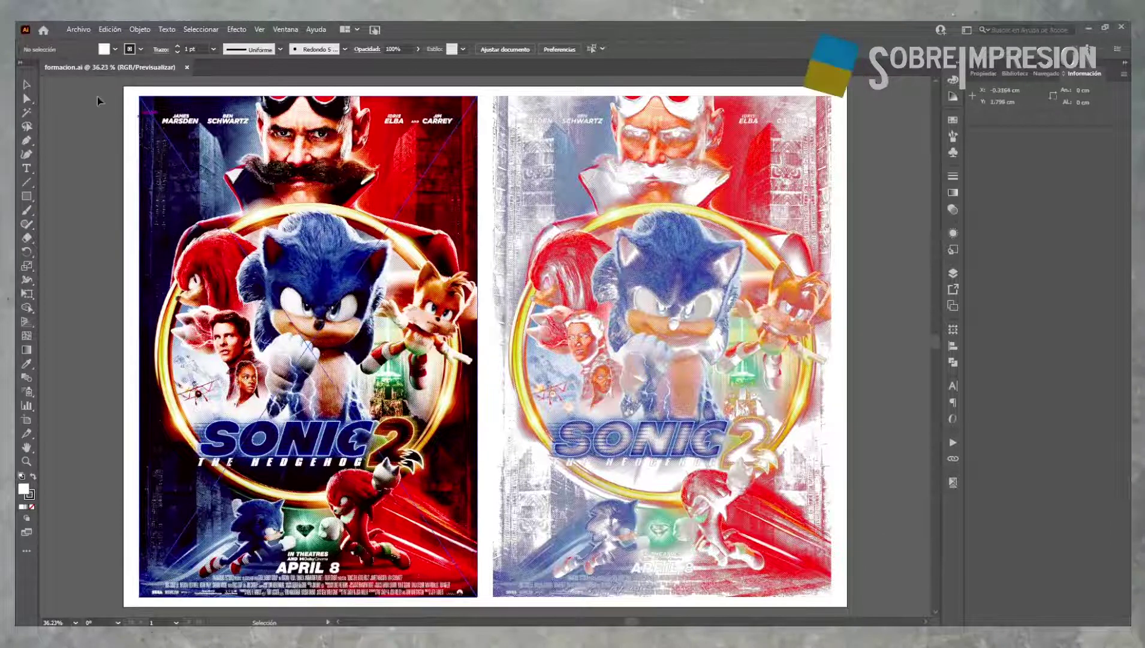
Start a new Illustrator document using the 58 × 50 cm RGB, 300 ppi preset
click(77, 30)
click(84, 41)
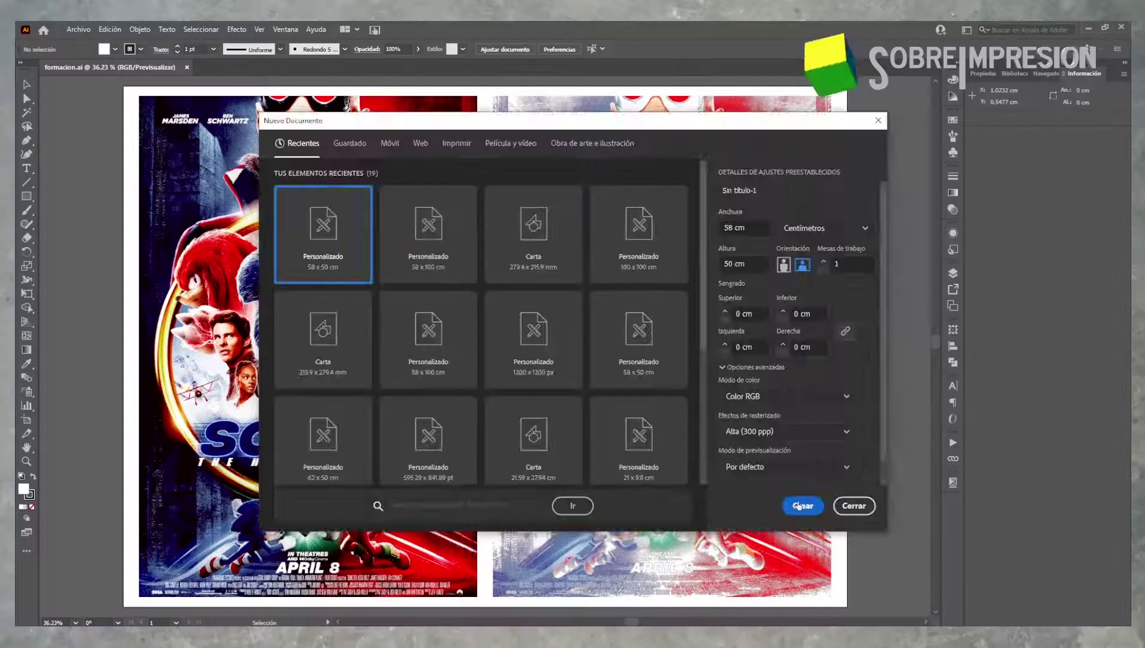
Create the 58 × 50 cm document and paste both Sonic 2 posters from formacion.ai into it
click(818, 505)
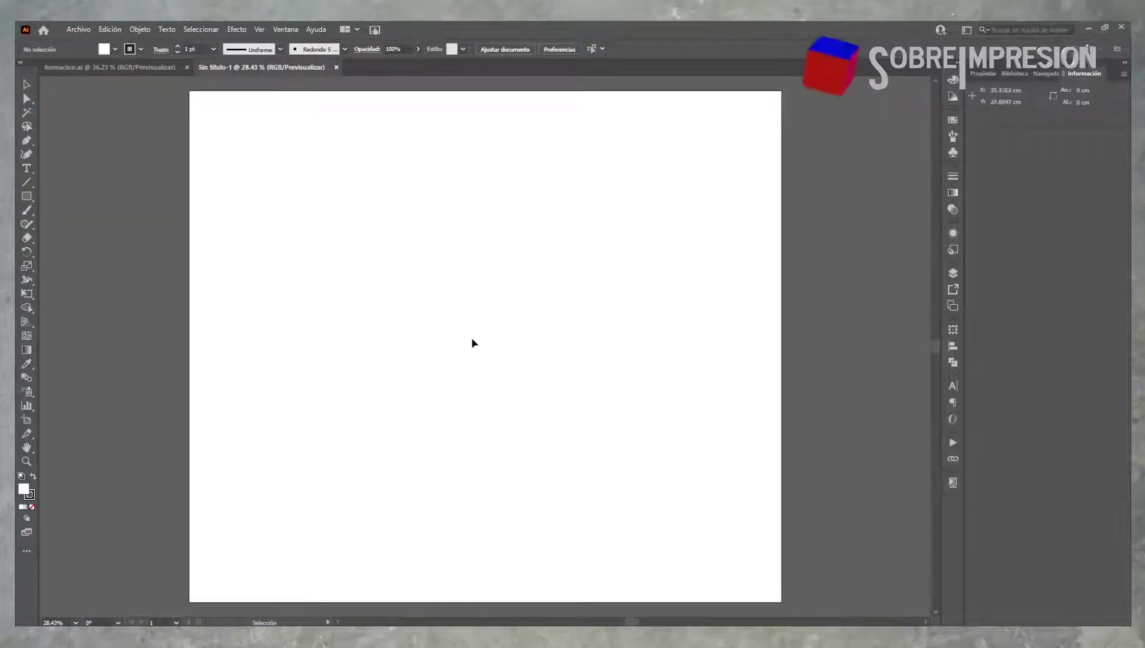
click(120, 67)
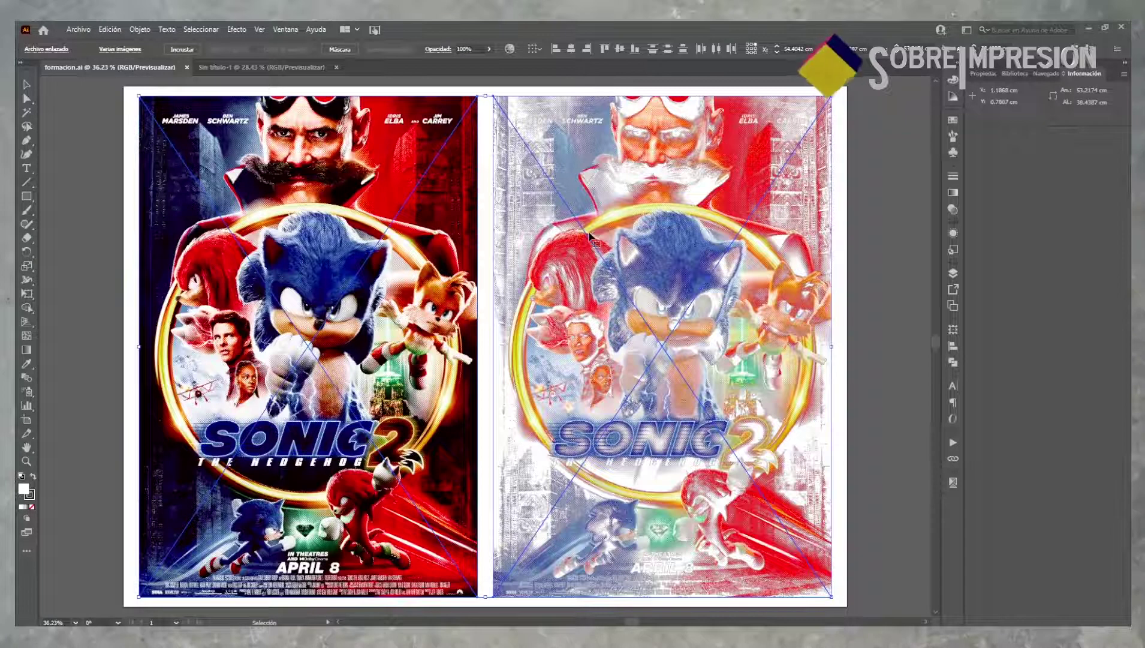
click(303, 70)
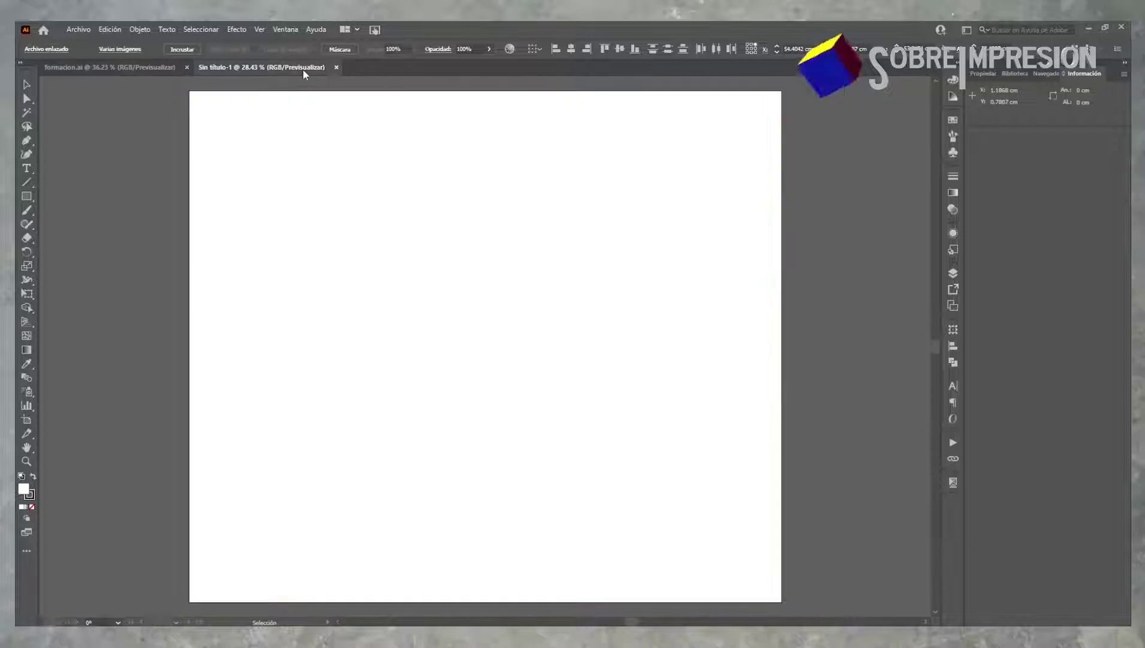
key(ctrl+v)
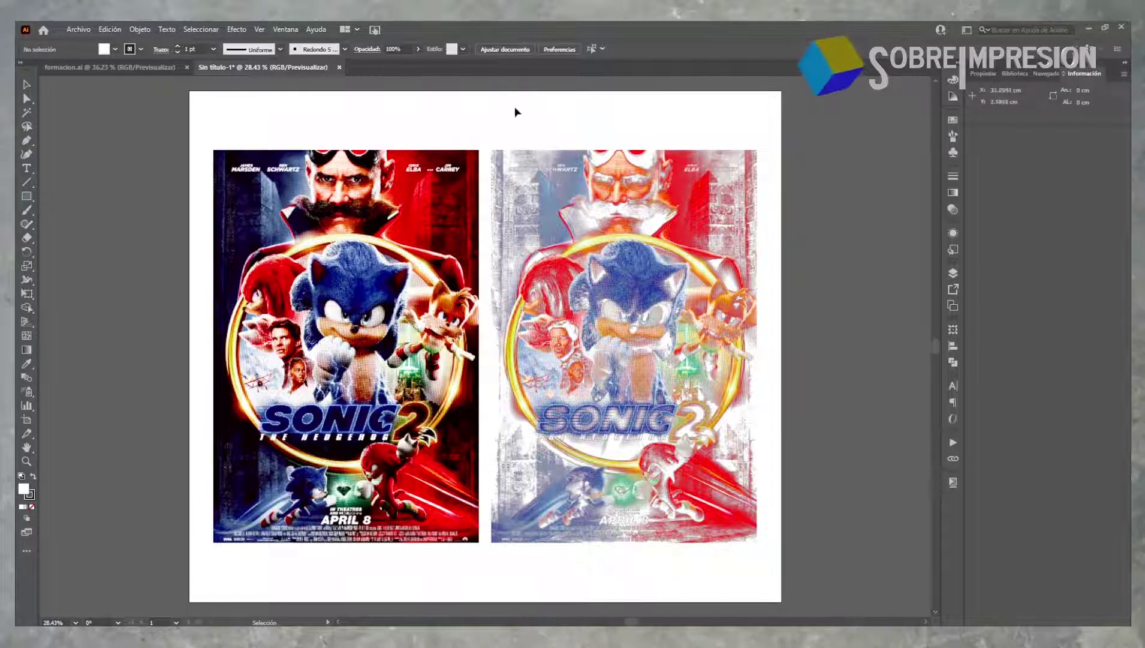
Select all and shift both posters up about 4.6 cm, then deselect
key(ctrl+a)
drag(609, 362, 609, 312)
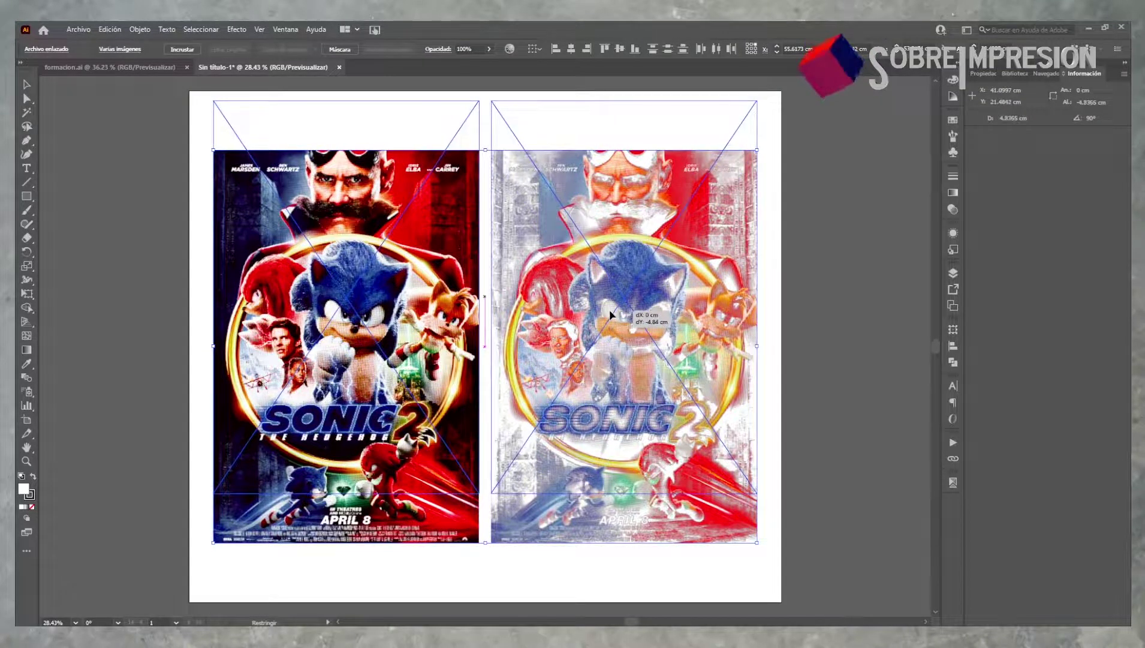
click(553, 533)
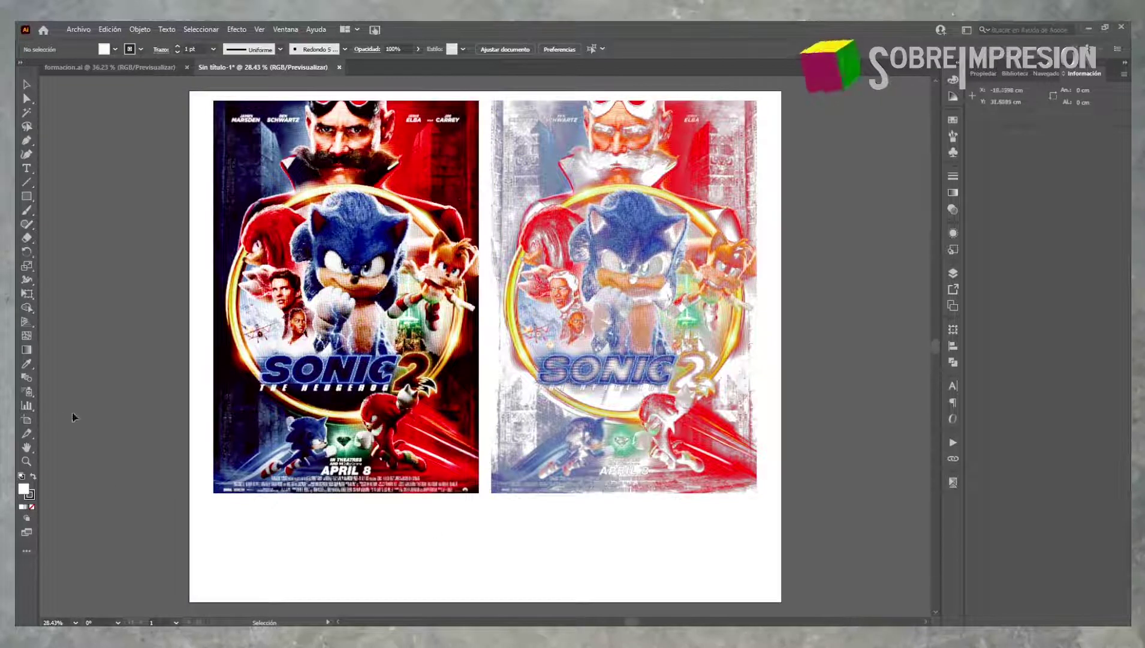
Trim the artboard to about 56.69 × 40.15 cm around both posters and fit it in the window
click(27, 419)
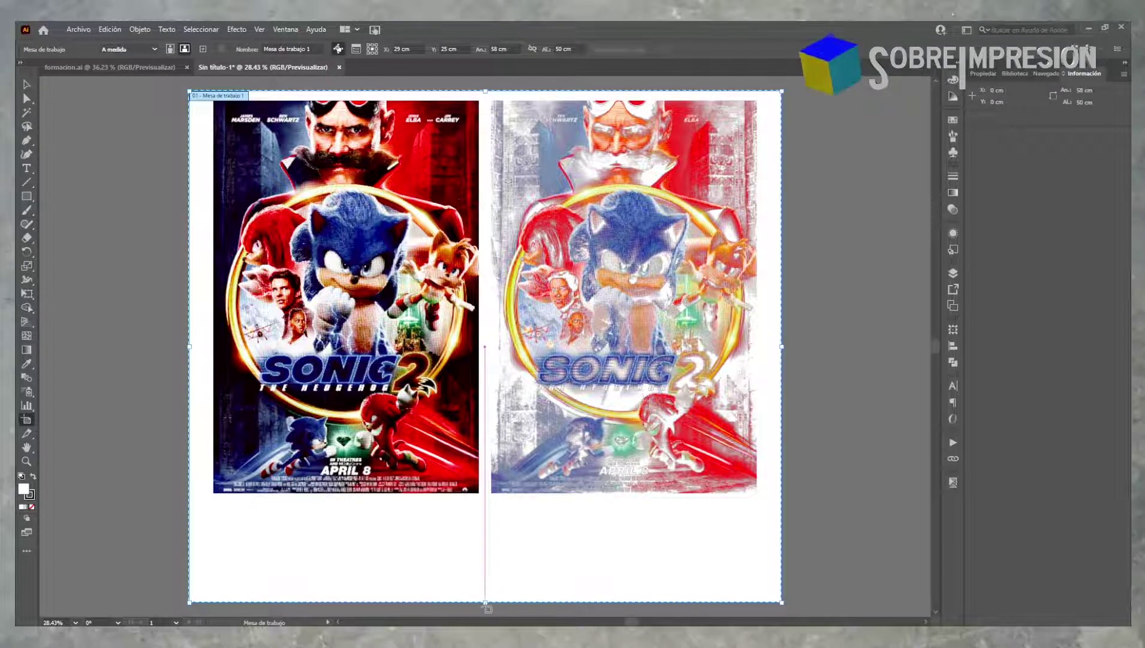
drag(485, 602, 485, 502)
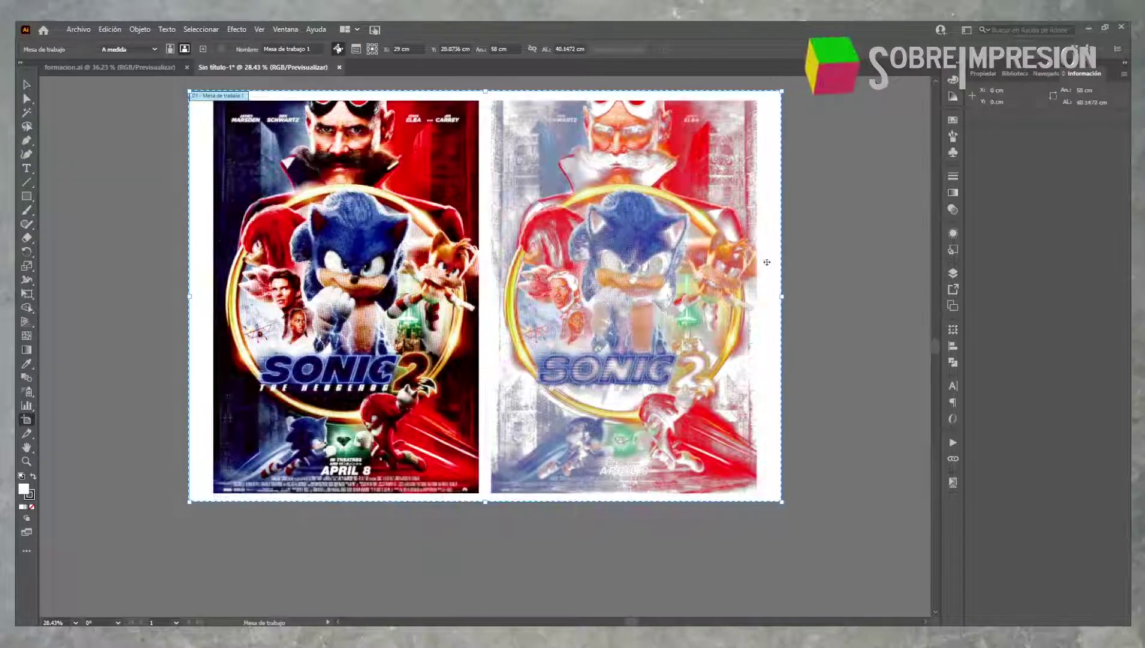
click(787, 298)
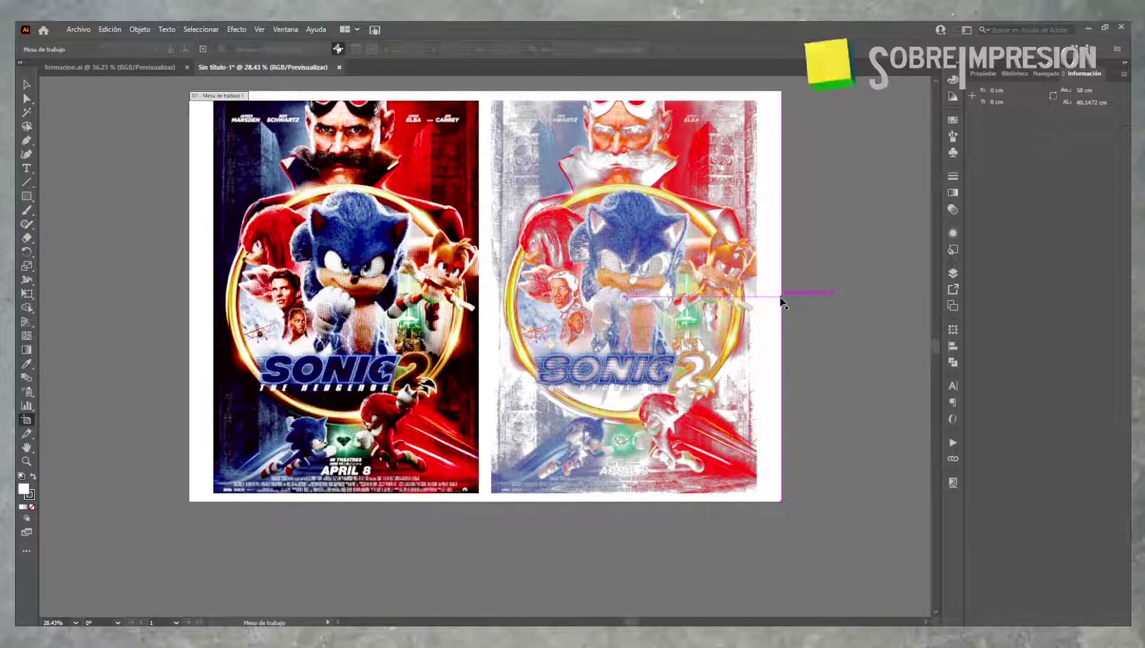
drag(780, 297, 769, 297)
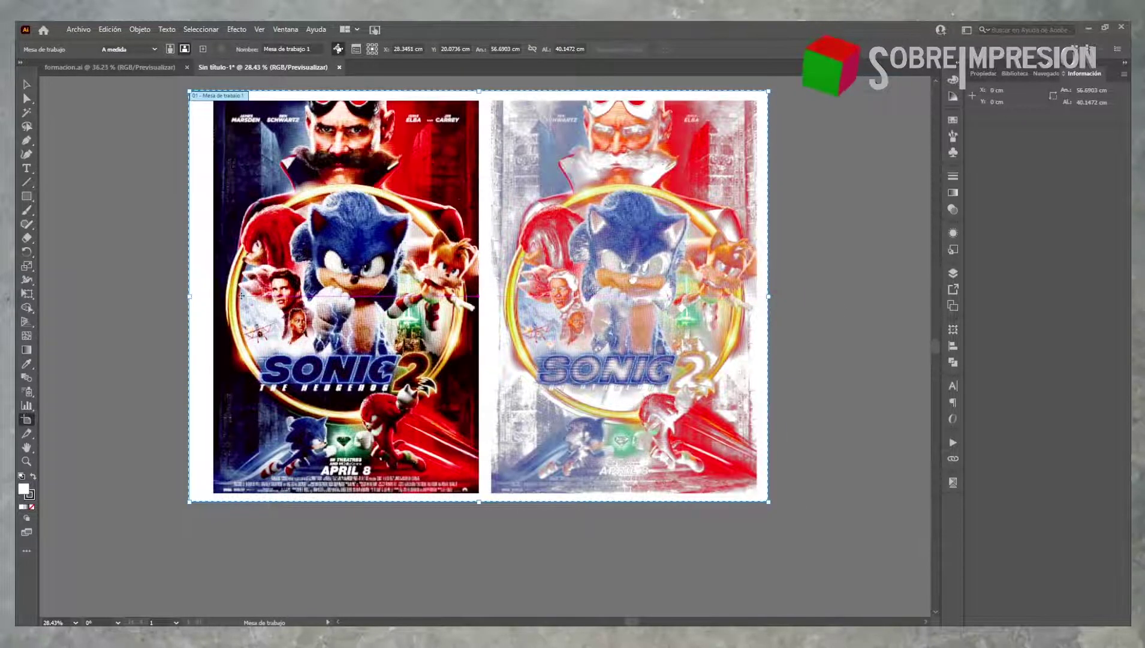
drag(191, 298, 202, 301)
key(Escape)
key(ctrl+0)
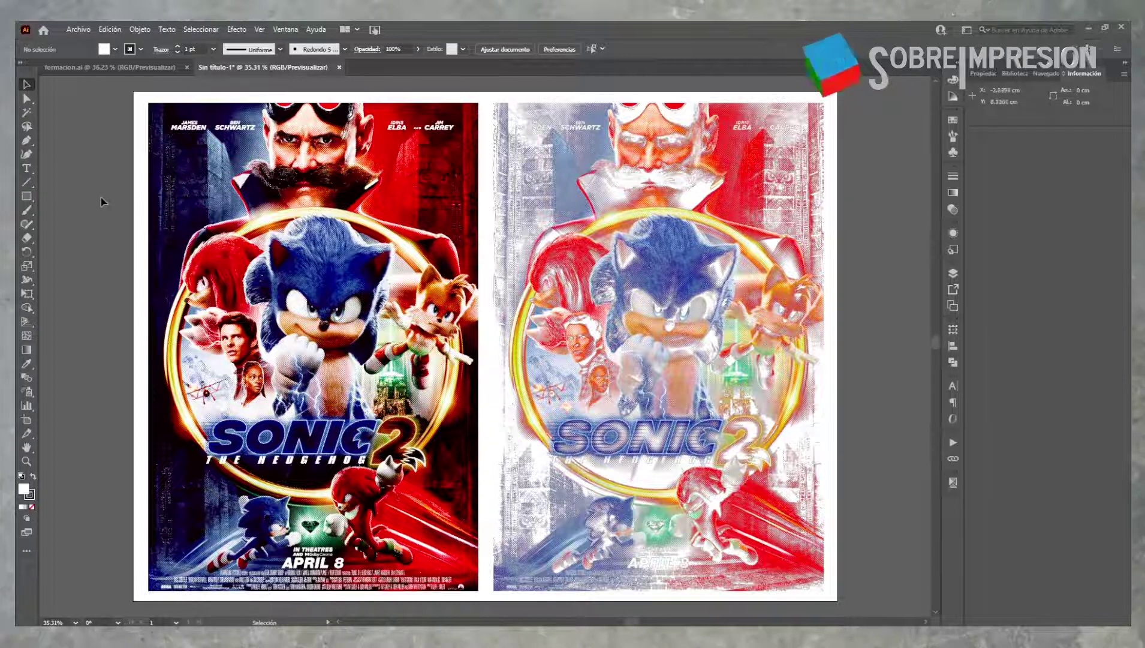
Review the Adobe RGB (1998) colour settings, keeping the RGB policy on preserve embedded profiles
click(108, 30)
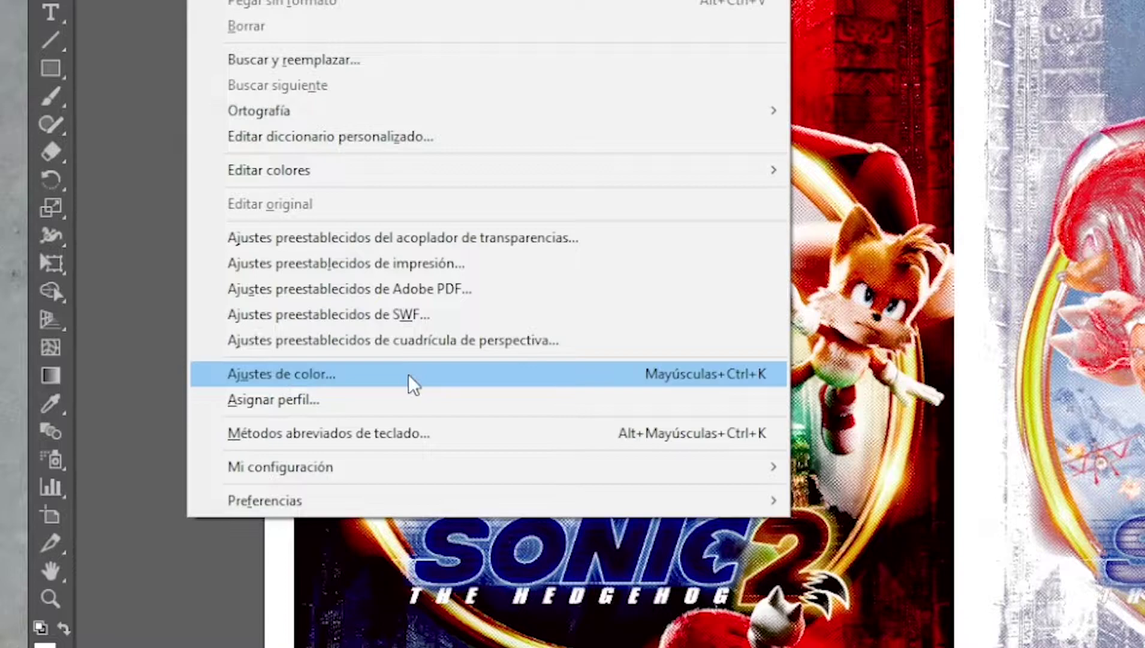
click(408, 374)
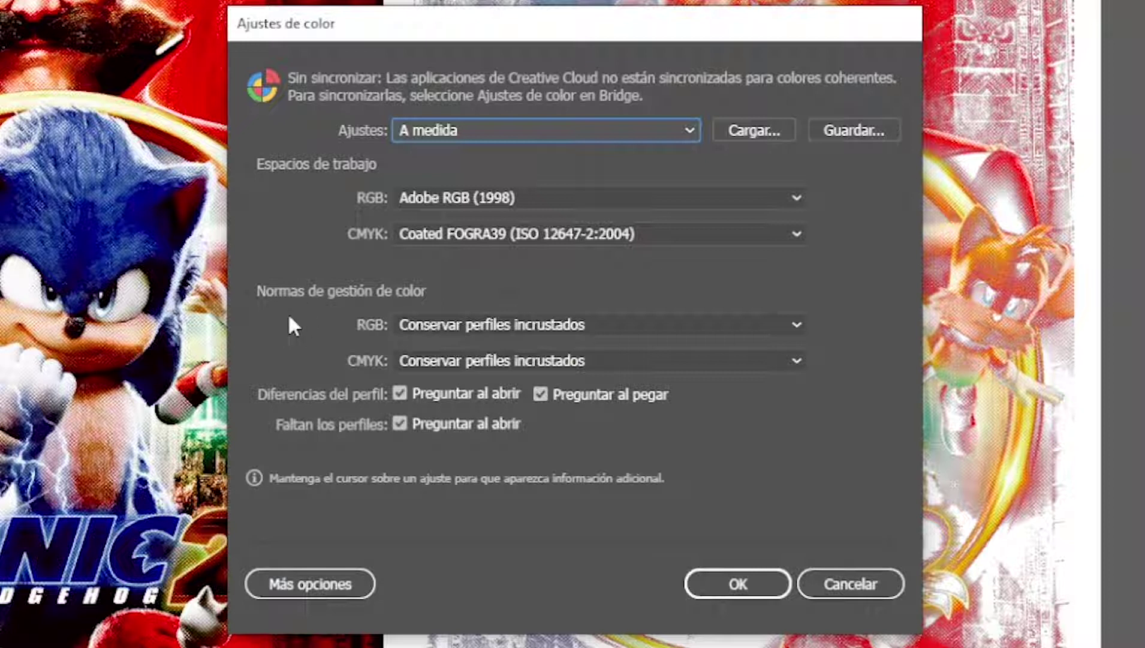
click(448, 325)
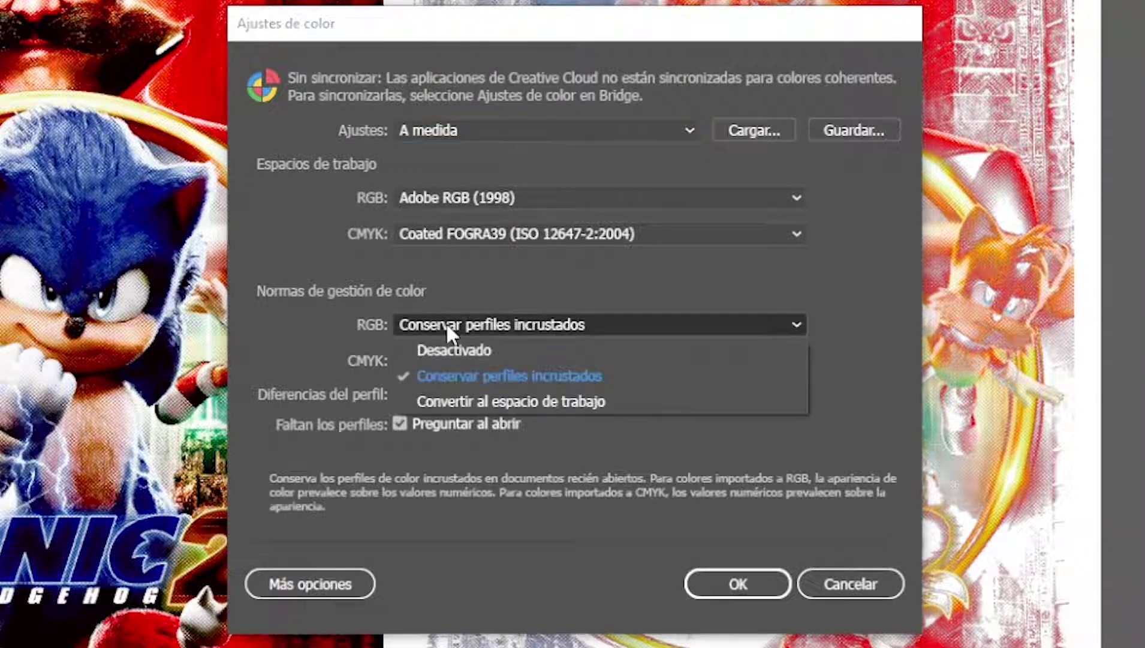
click(474, 382)
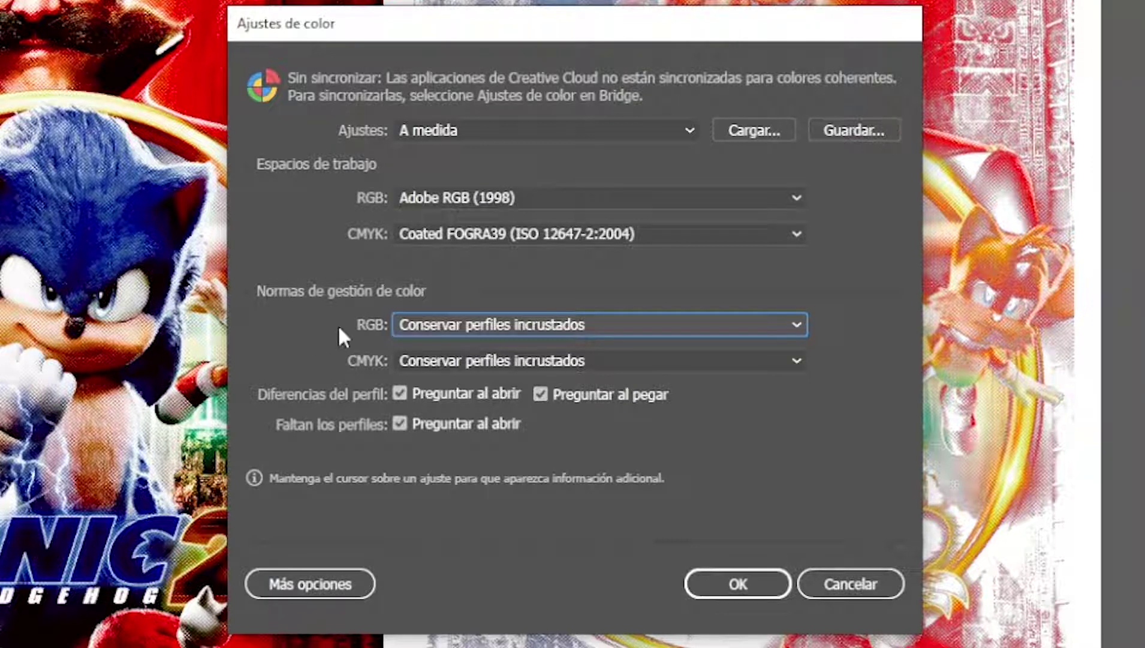
click(441, 330)
click(307, 330)
Accept the colour settings with embedded RGB profiles preserved
click(757, 586)
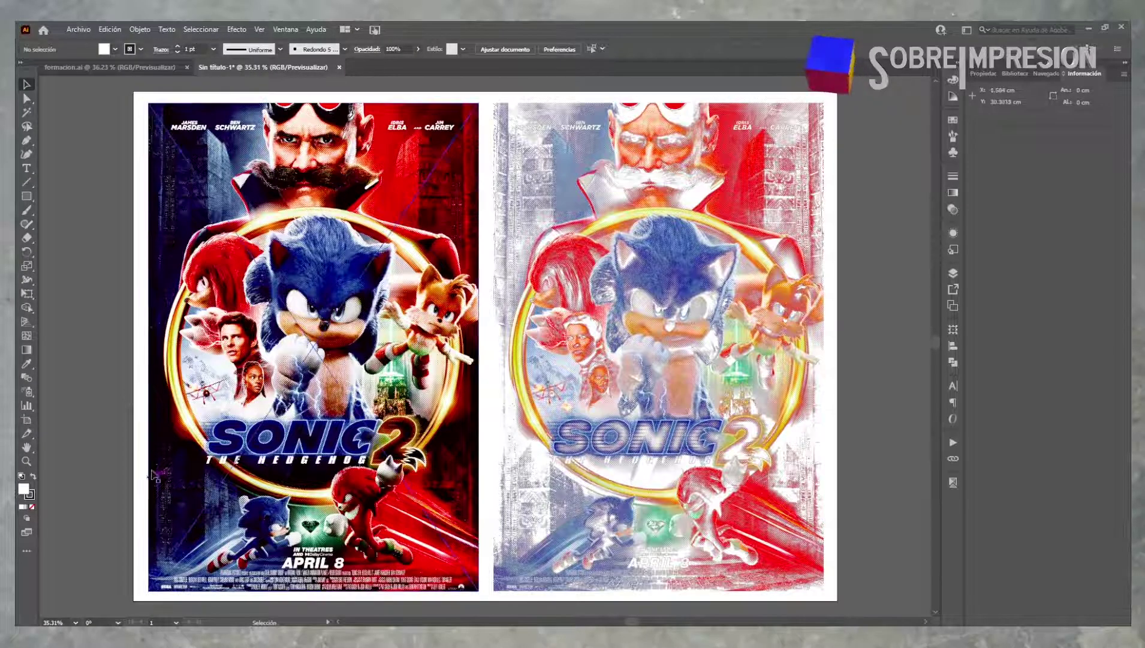
click(79, 30)
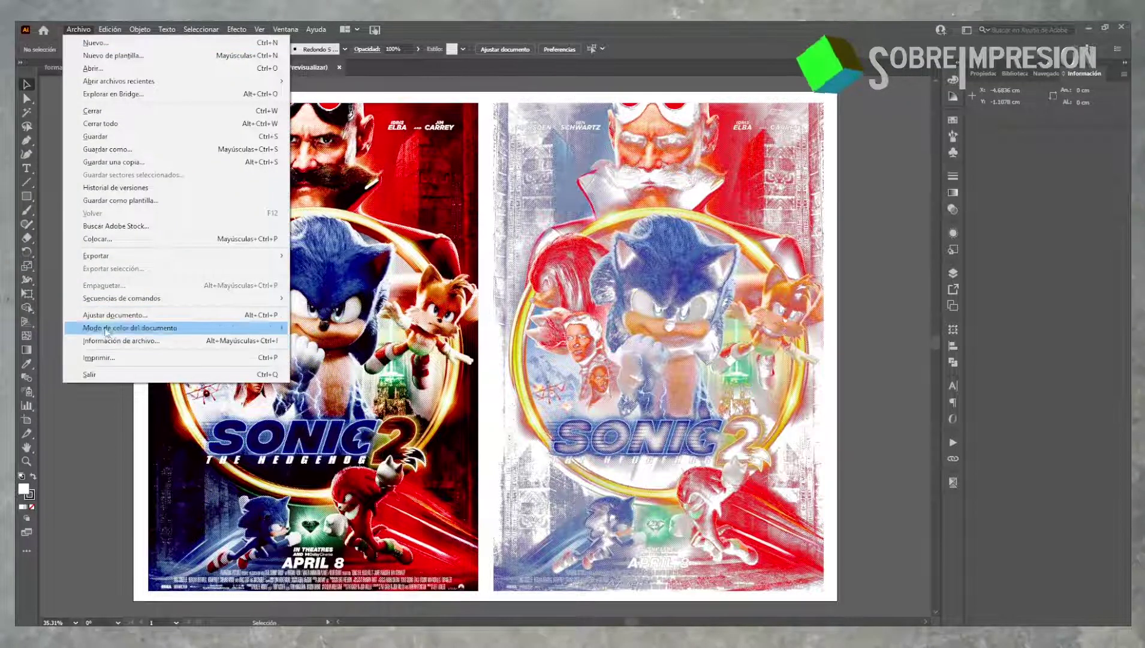
mouse_move(129, 328)
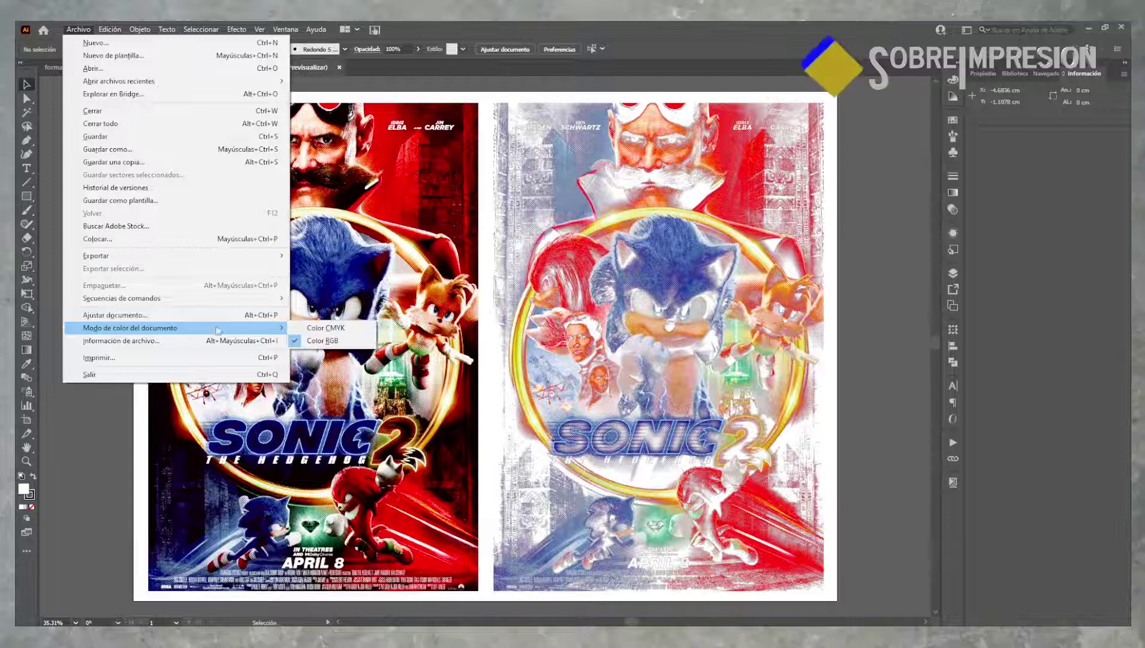
Confirm the document is in RGB colour mode and start an Export As with PNG
click(323, 341)
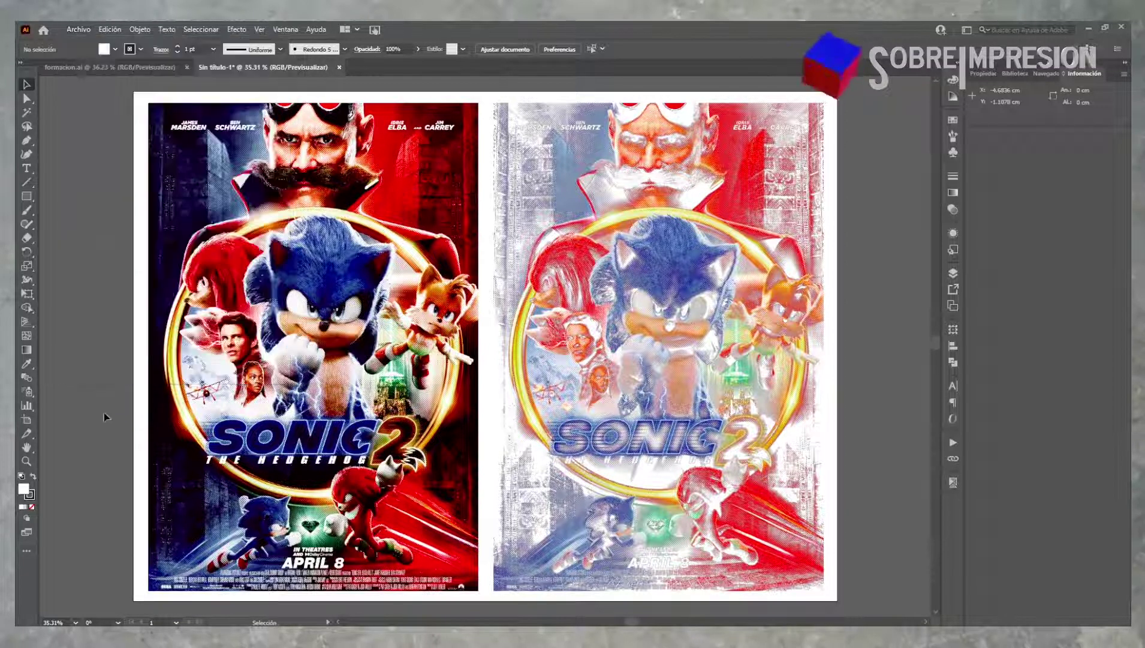
click(79, 29)
mouse_move(185, 187)
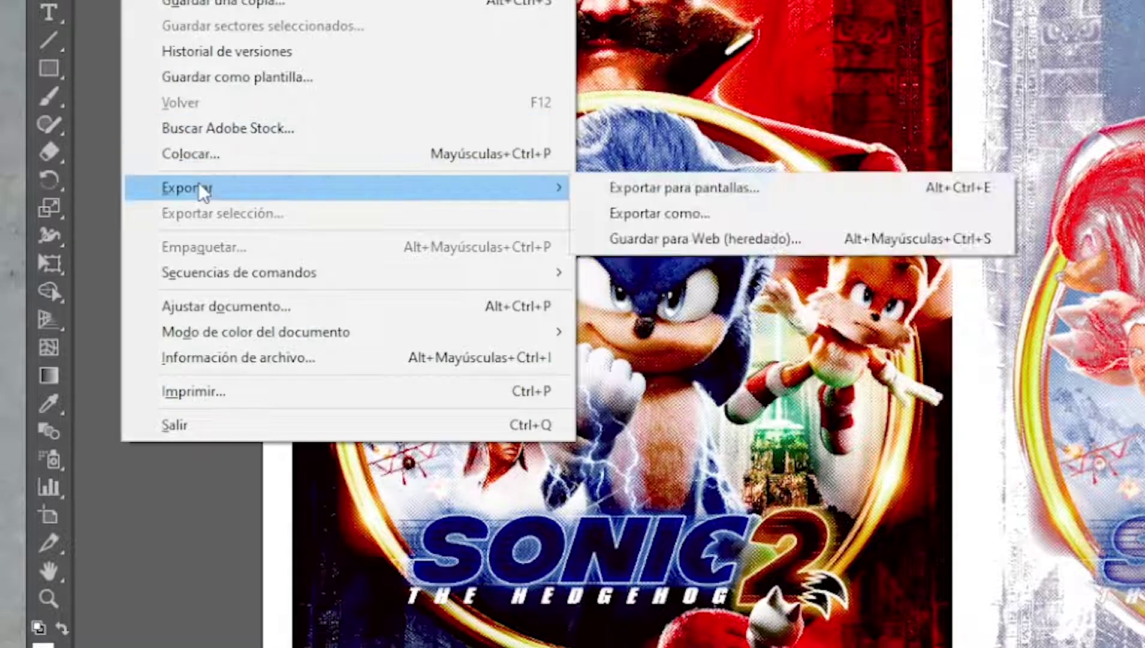
click(649, 210)
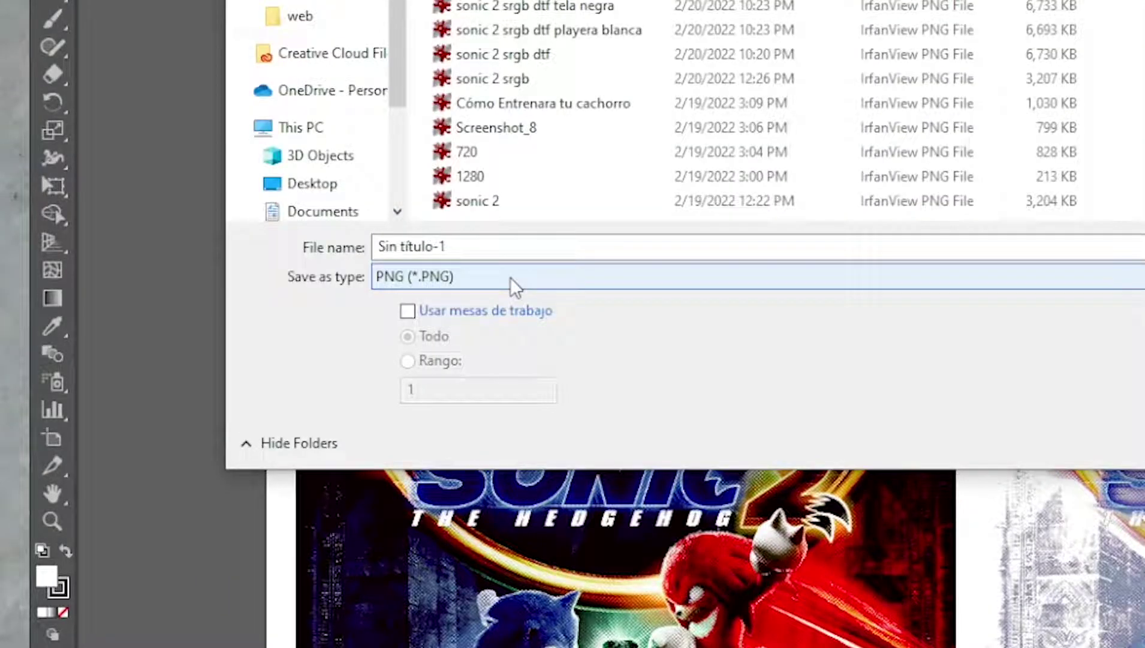
Export all artboards as PNG named 'impresion dtf byn' to reach the PNG options
click(510, 278)
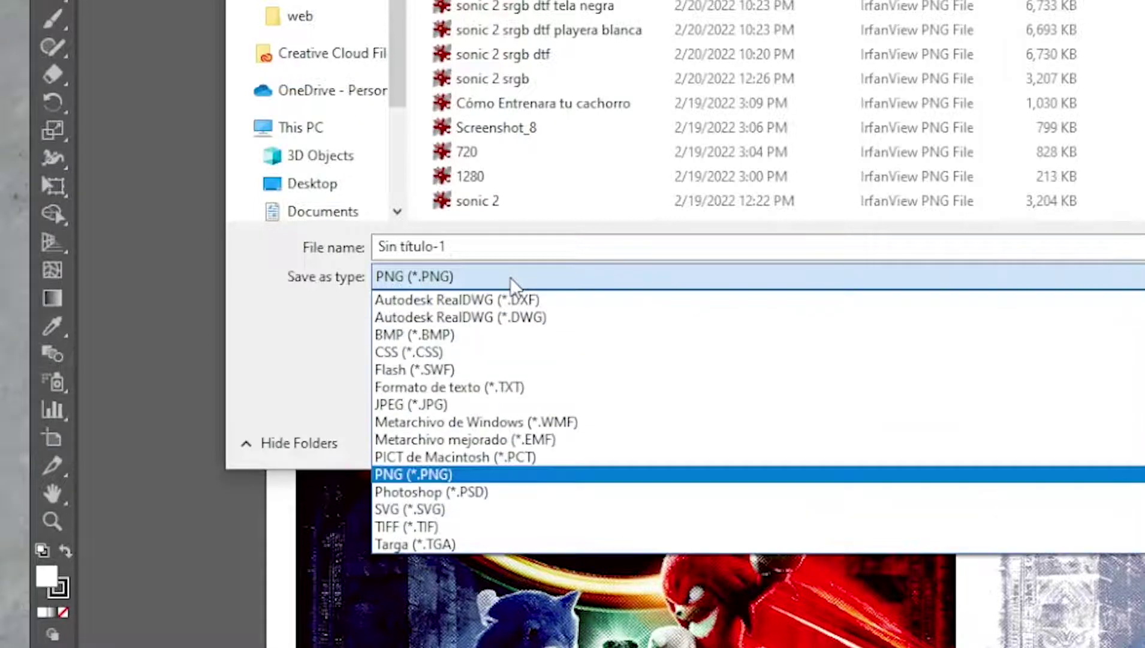
click(449, 474)
click(435, 310)
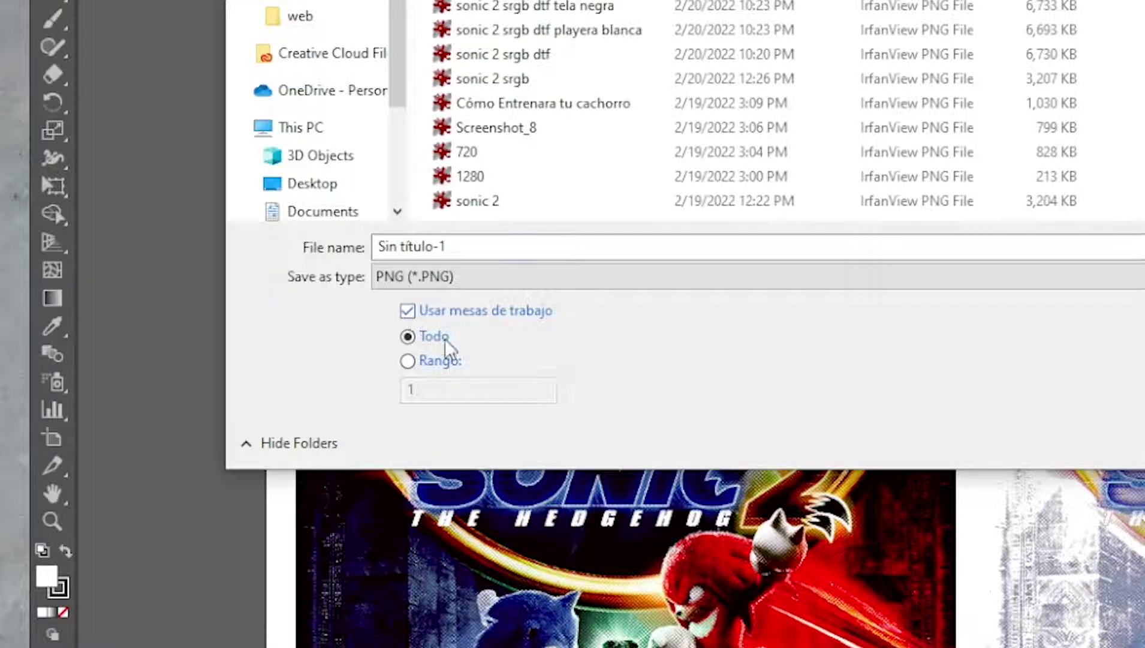
drag(447, 246, 379, 244)
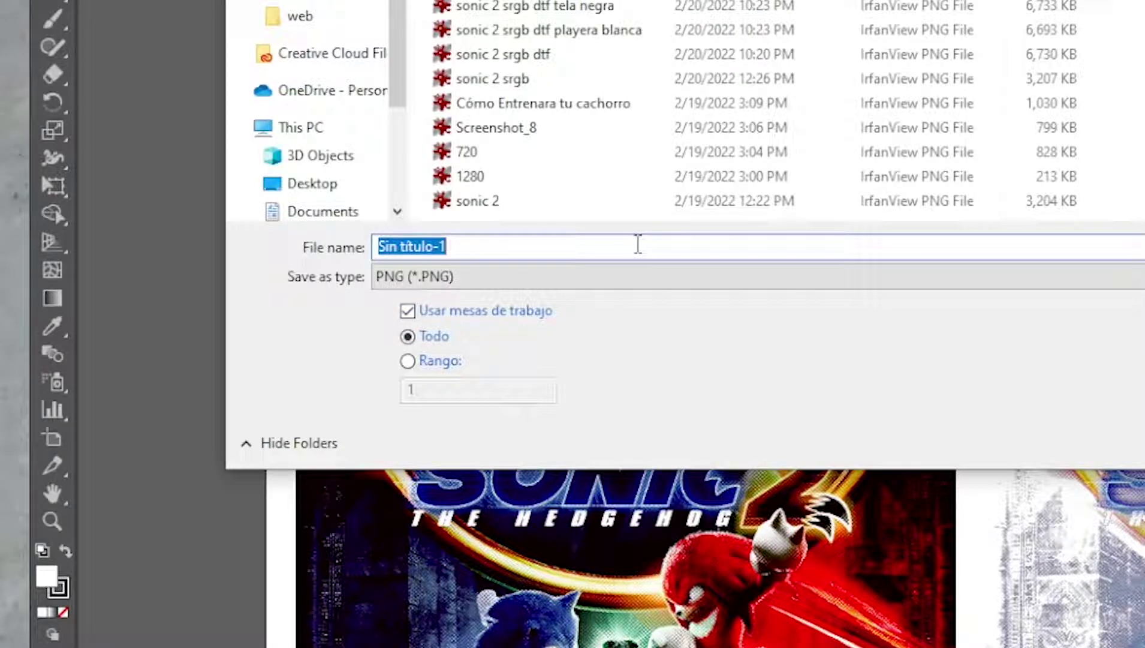
text(impresion dtf)
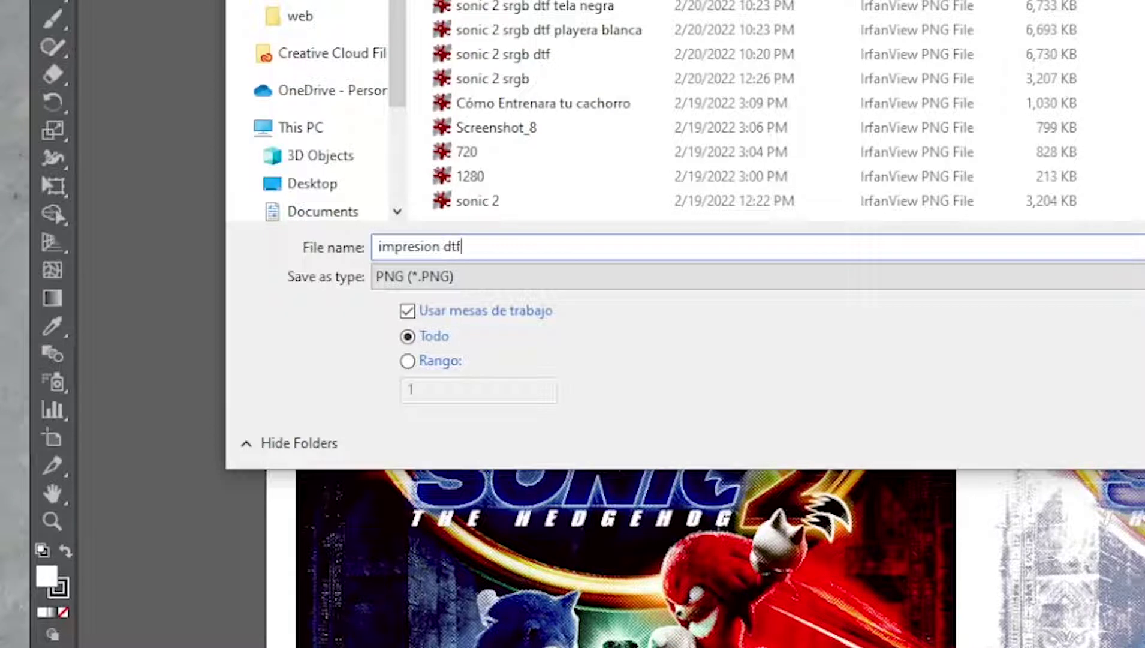
text( 2)
key(BackSpace)
key(BackSpace)
text(byn)
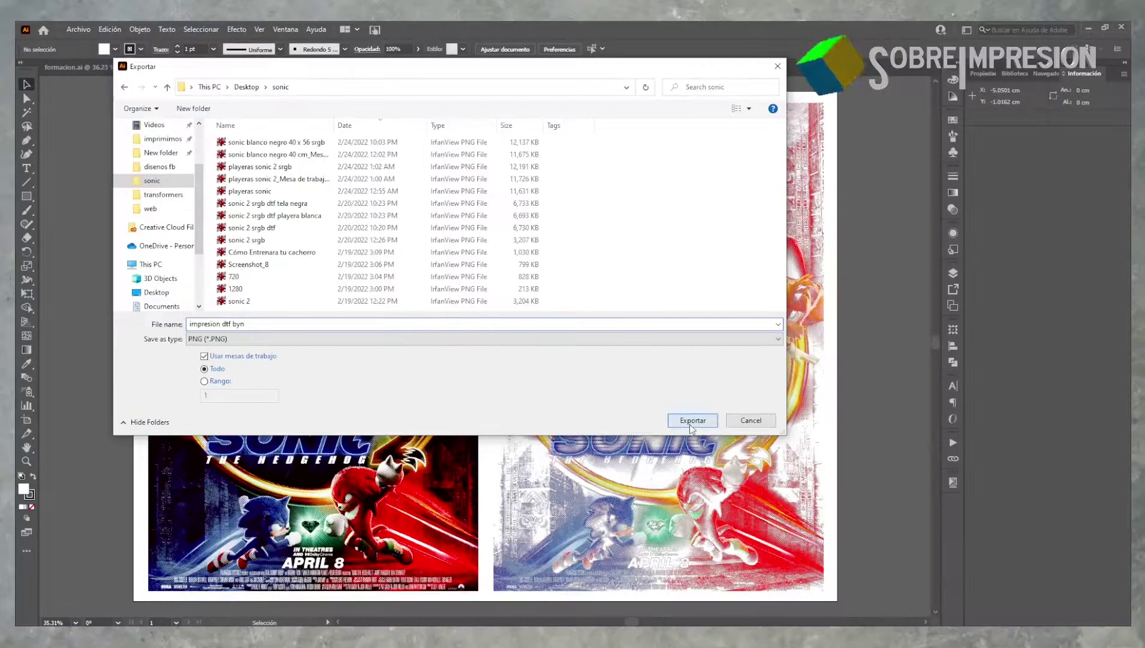
click(691, 423)
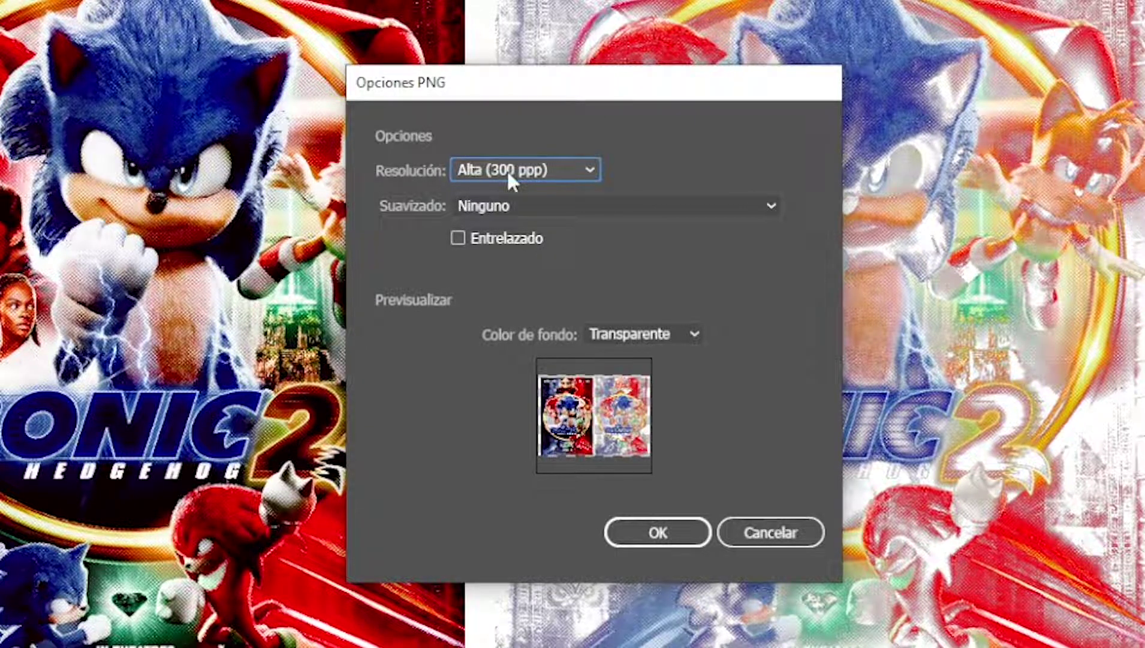
Confirm the PNG export at High (300 ppi) resolution with a transparent background
click(595, 169)
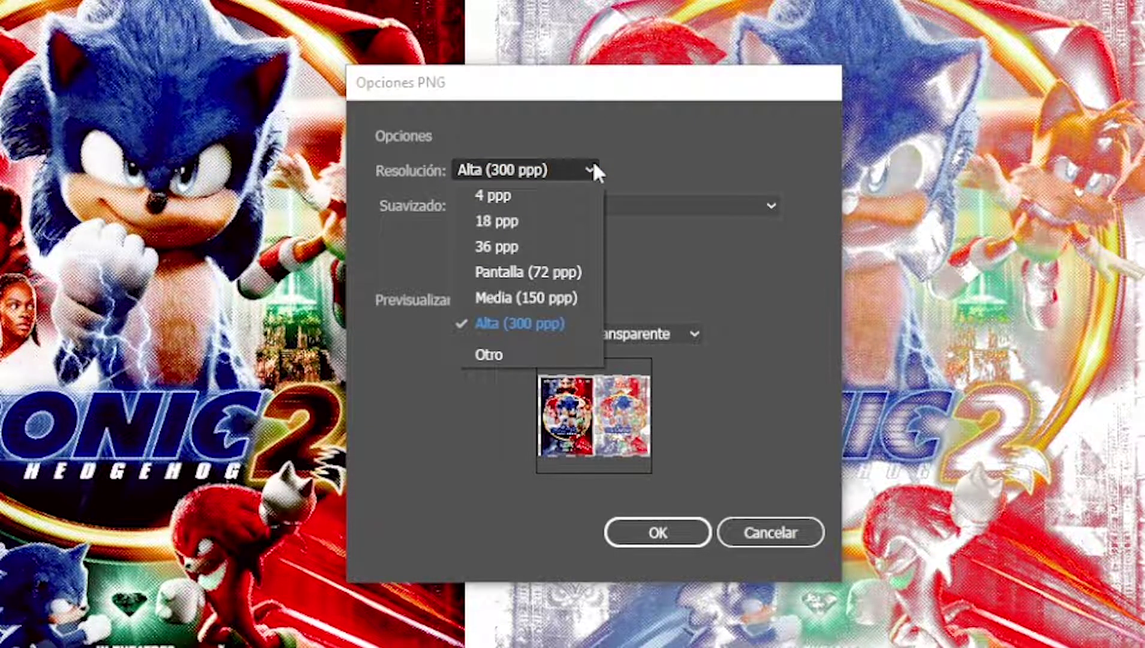
click(535, 318)
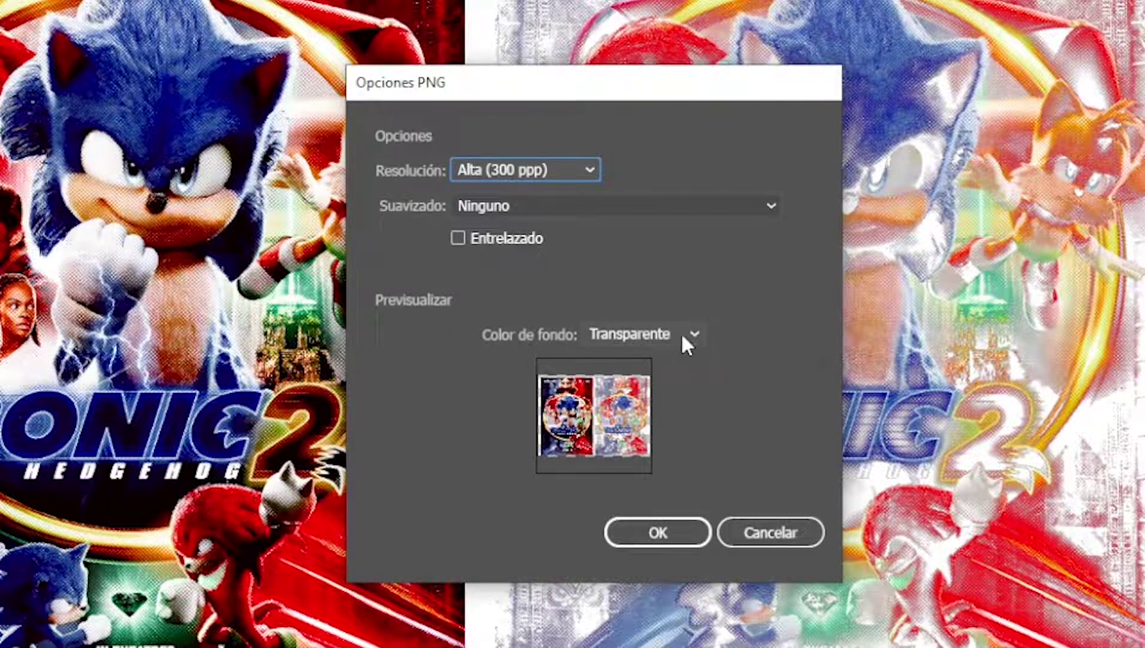
click(665, 534)
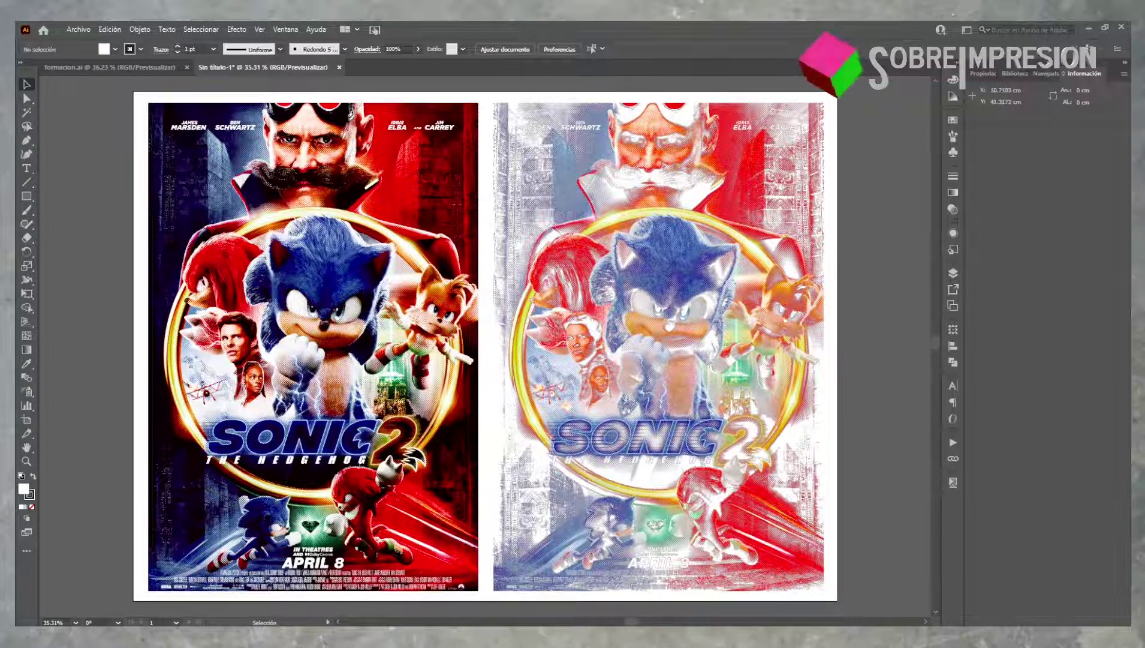
Drag 'impresion dtf byn_Mesa de trabajo 1.png' from File Explorer into Photoshop to open it
key(alt+Tab)
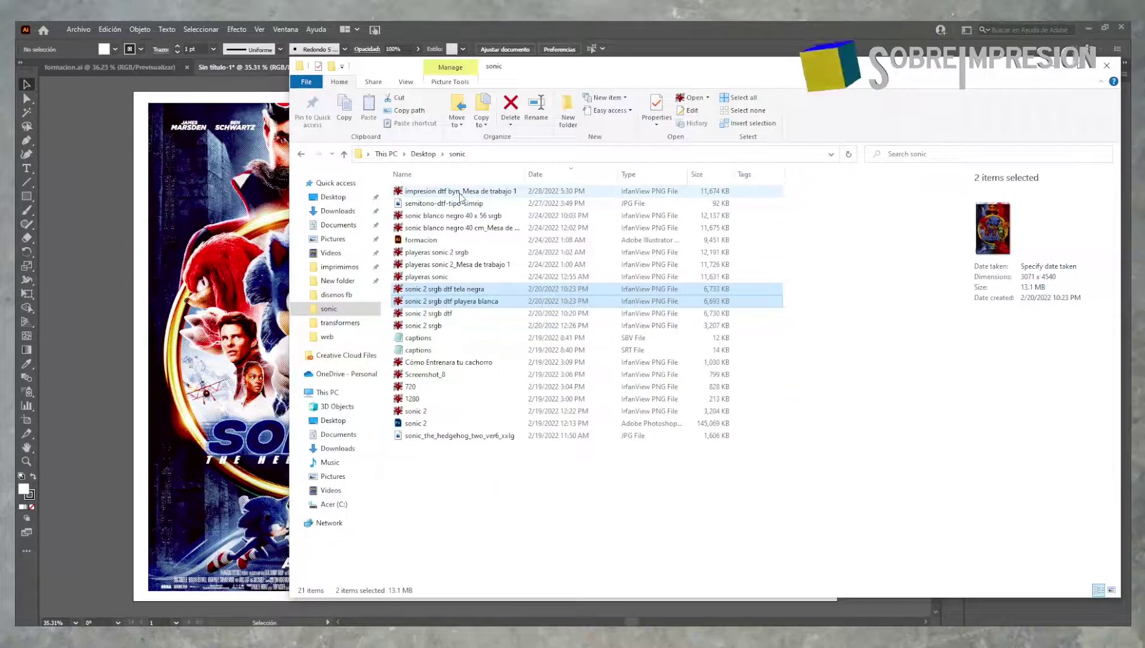
click(462, 191)
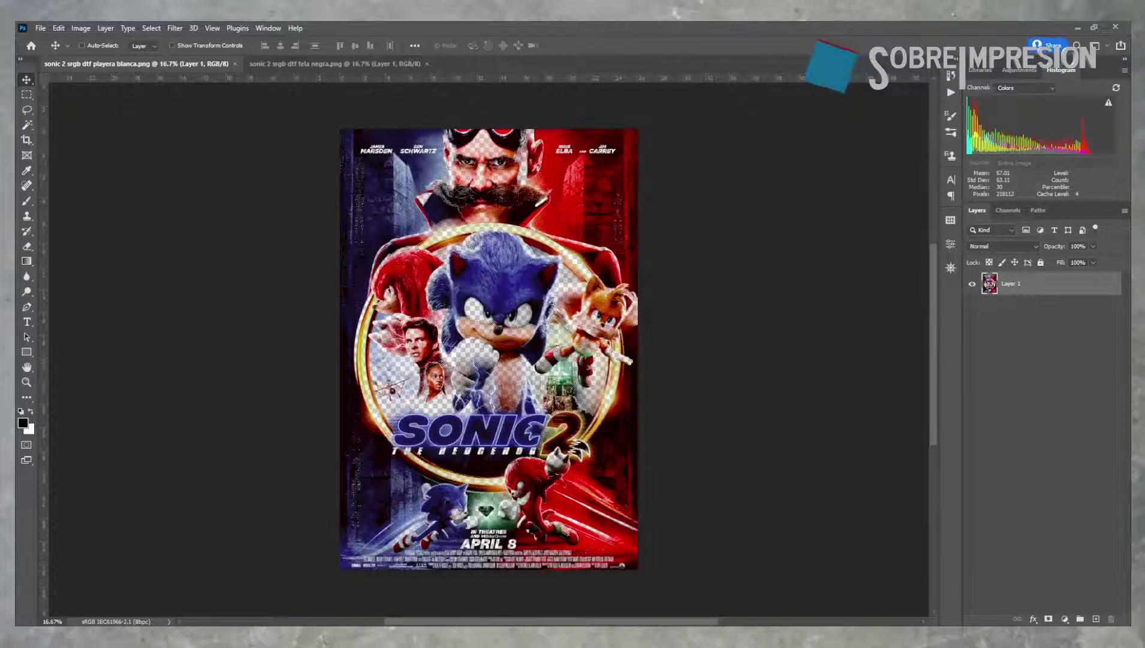
key(alt+Tab)
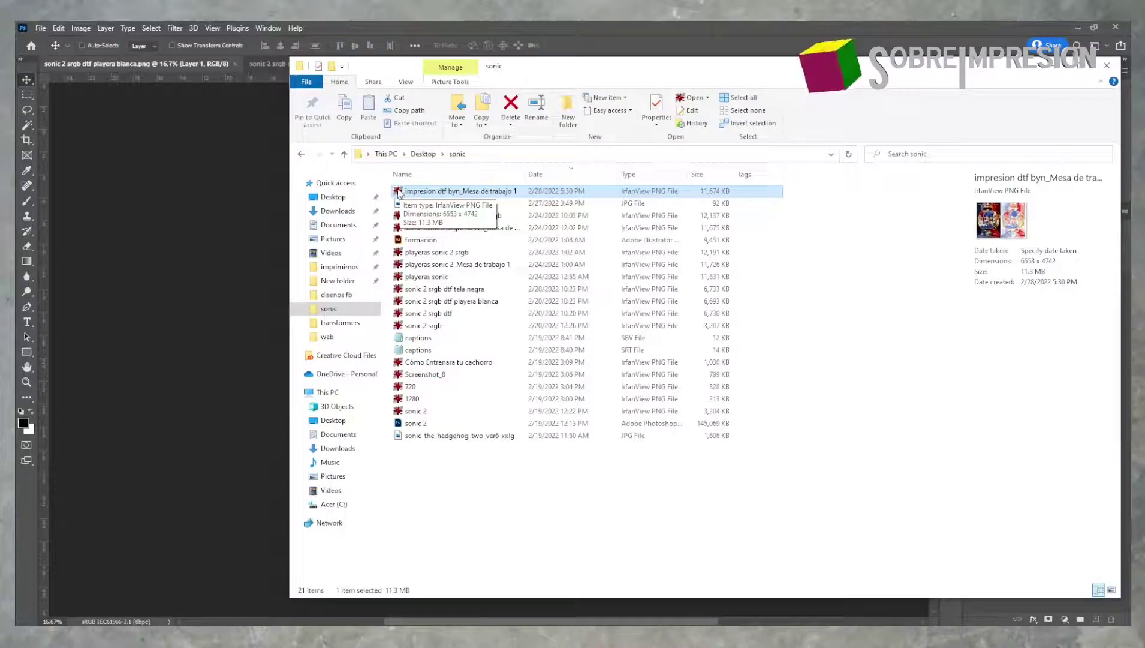
drag(24, 499, 189, 460)
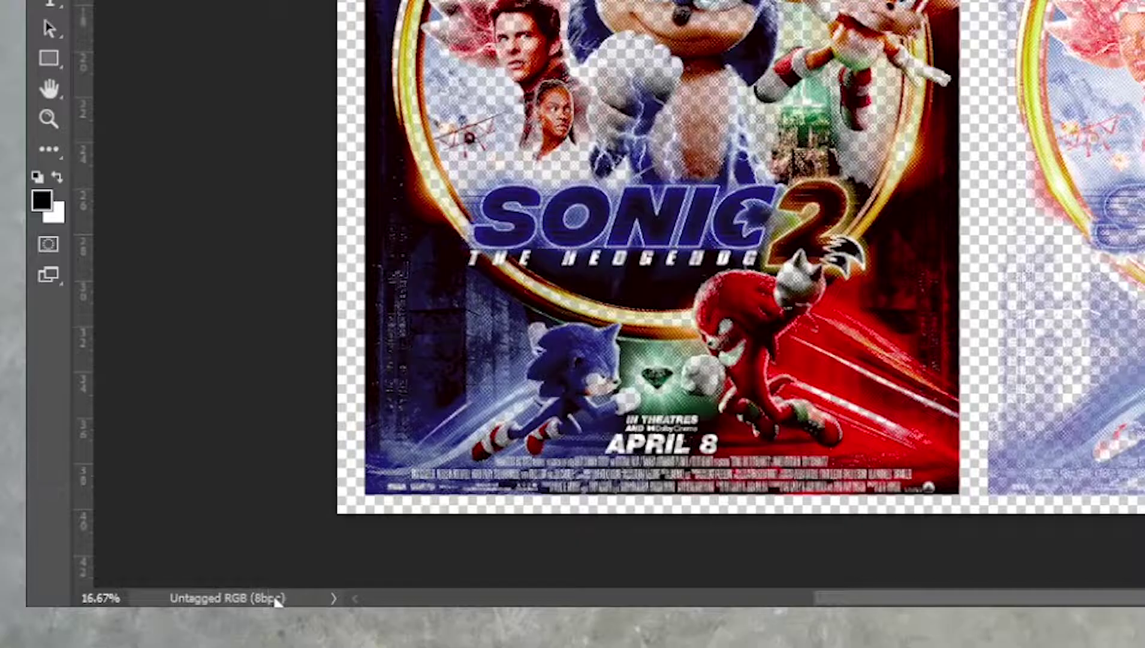
click(140, 623)
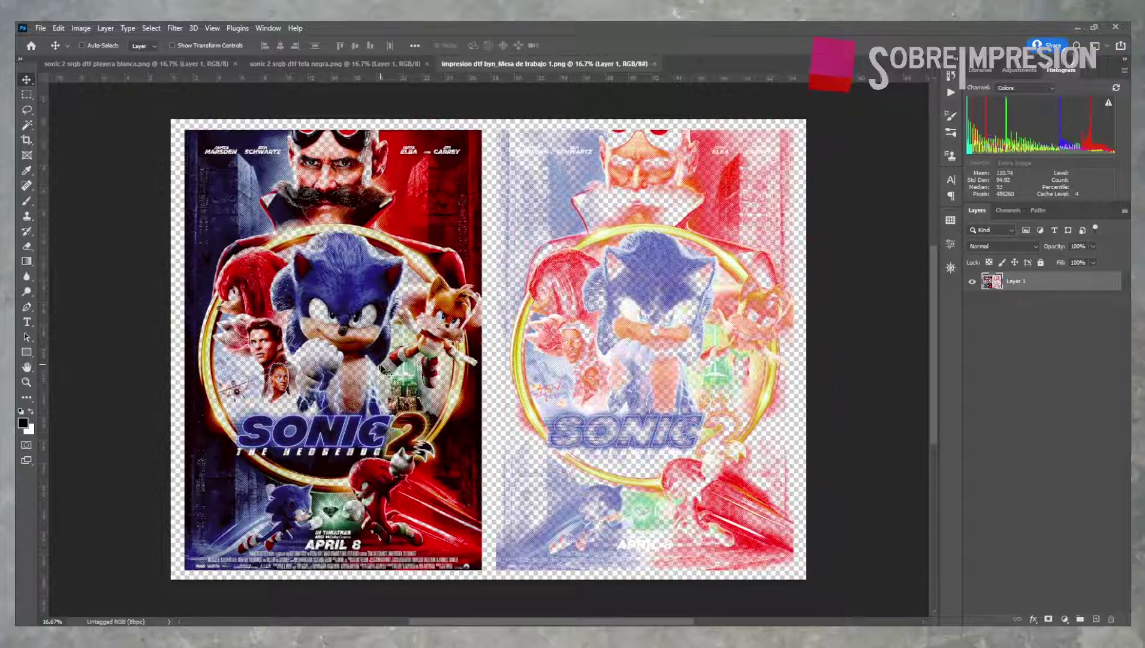
click(42, 28)
Save the image as PNG 'impresion dtf byn srgb' with the Large file size option
click(85, 170)
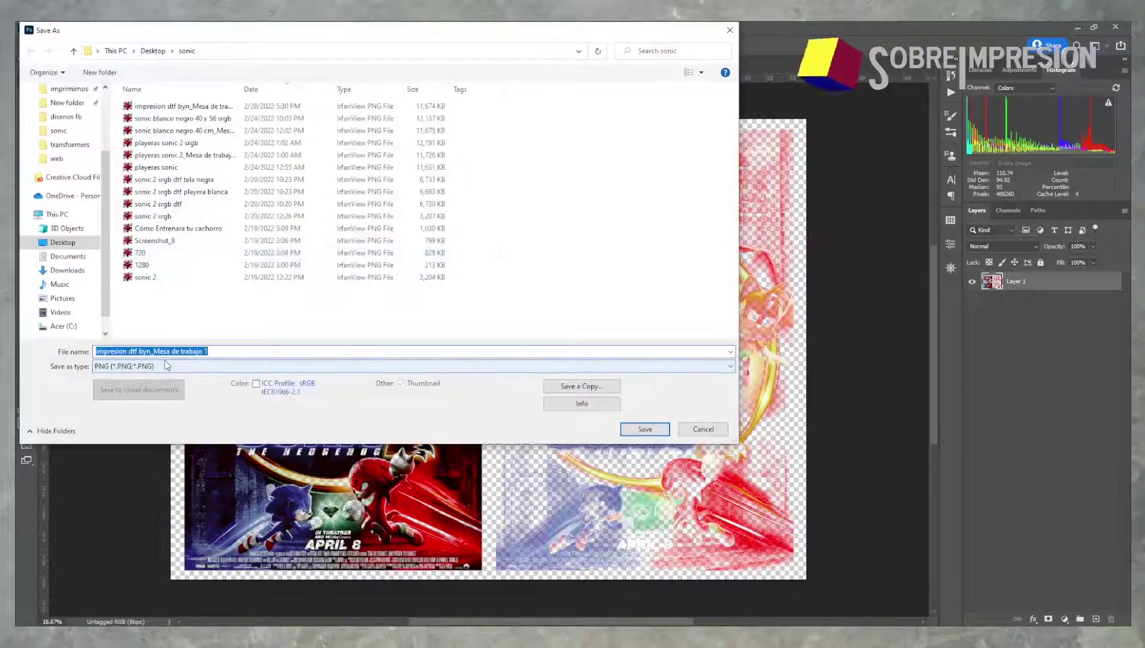
drag(208, 351, 154, 351)
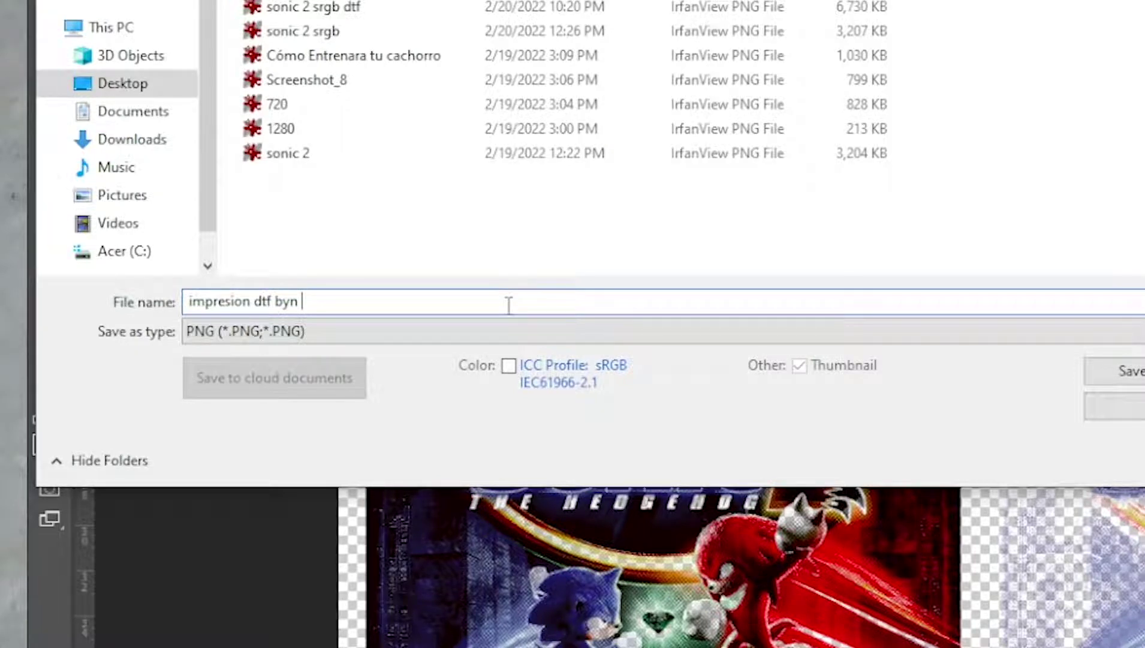
text(srgb)
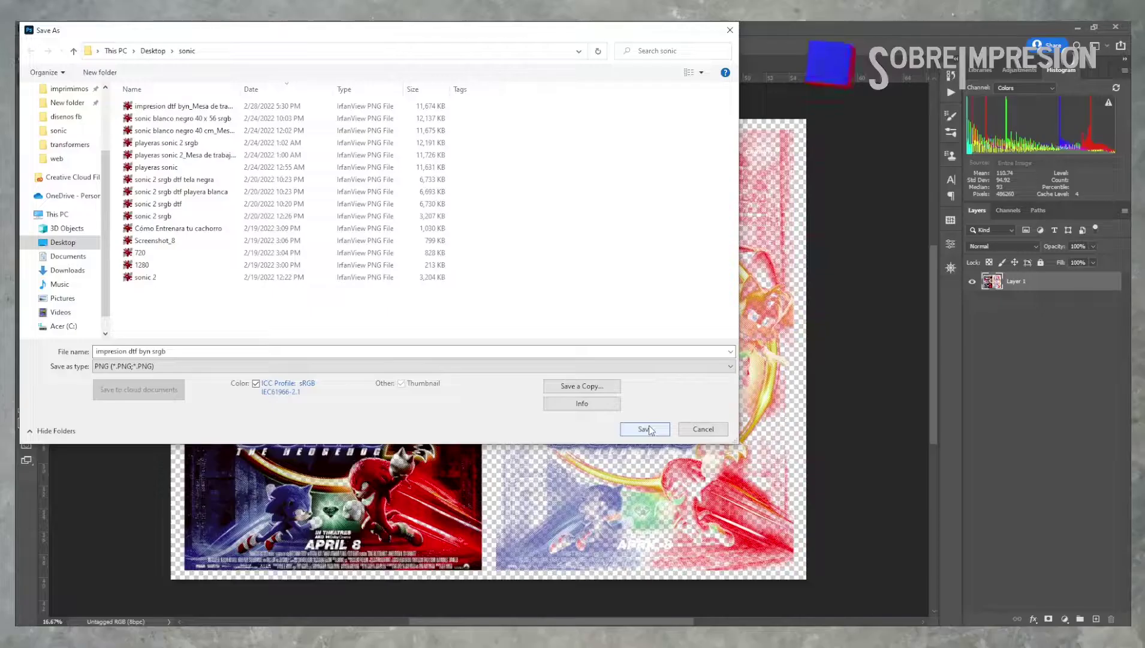
click(651, 426)
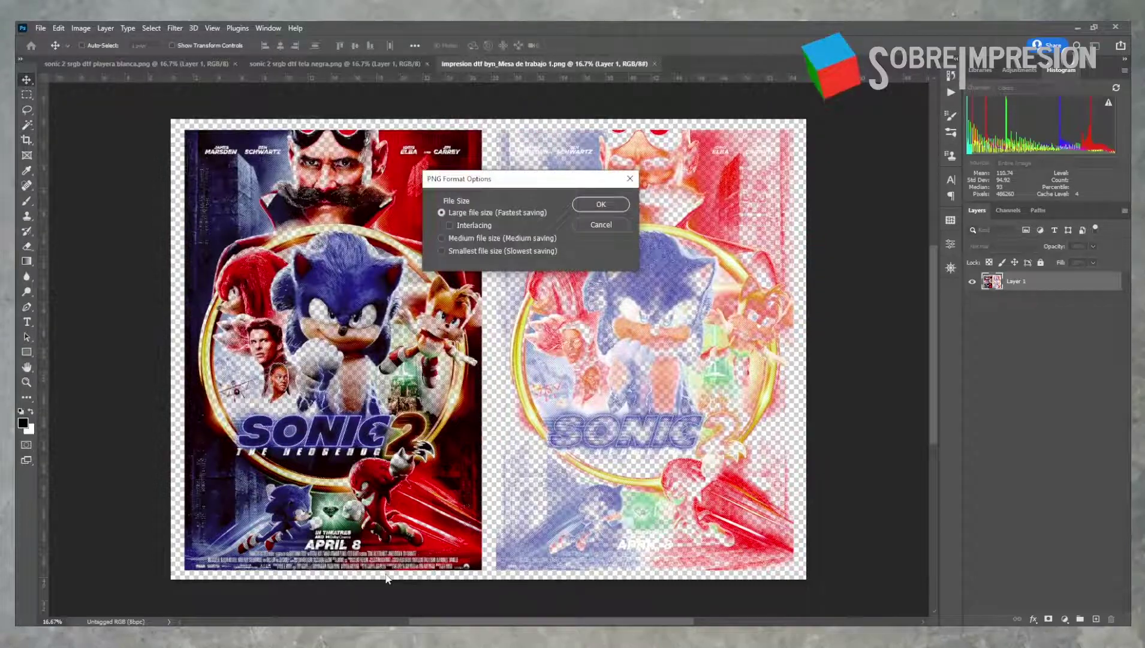
click(612, 204)
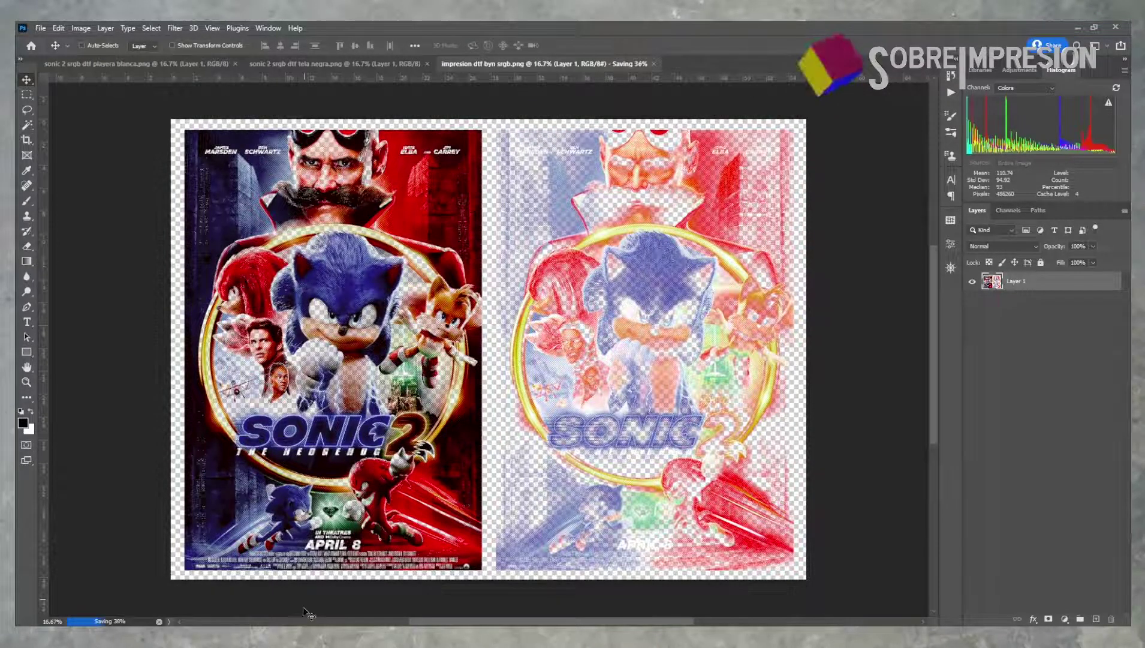
key(alt+Tab)
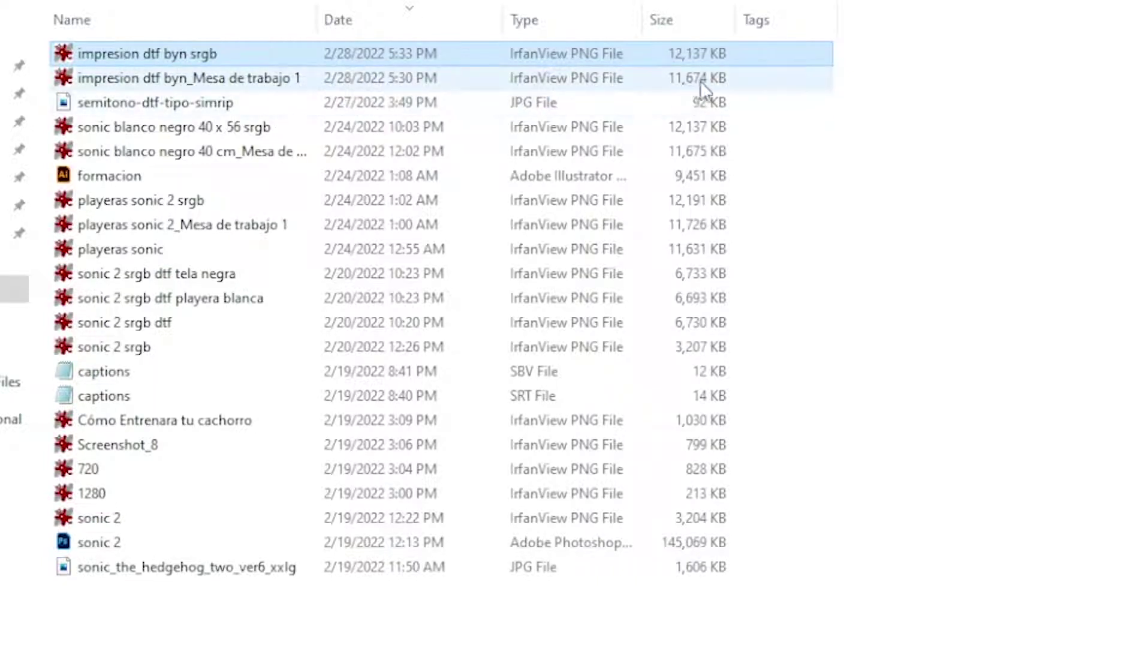
Drop the 'impresion dtf byn srgb' PNG into Photoshop, close it, and drag it in again
mouse_move(67, 54)
mouse_down()
mouse_move(126, 400)
mouse_move(27, 516)
mouse_up()
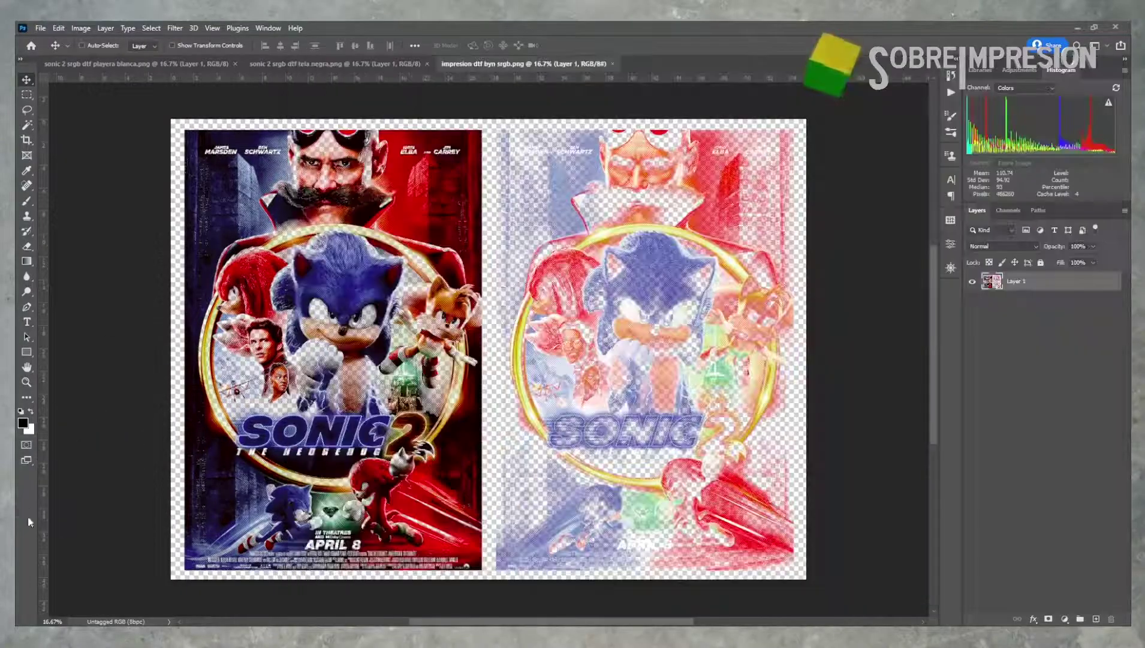
click(613, 63)
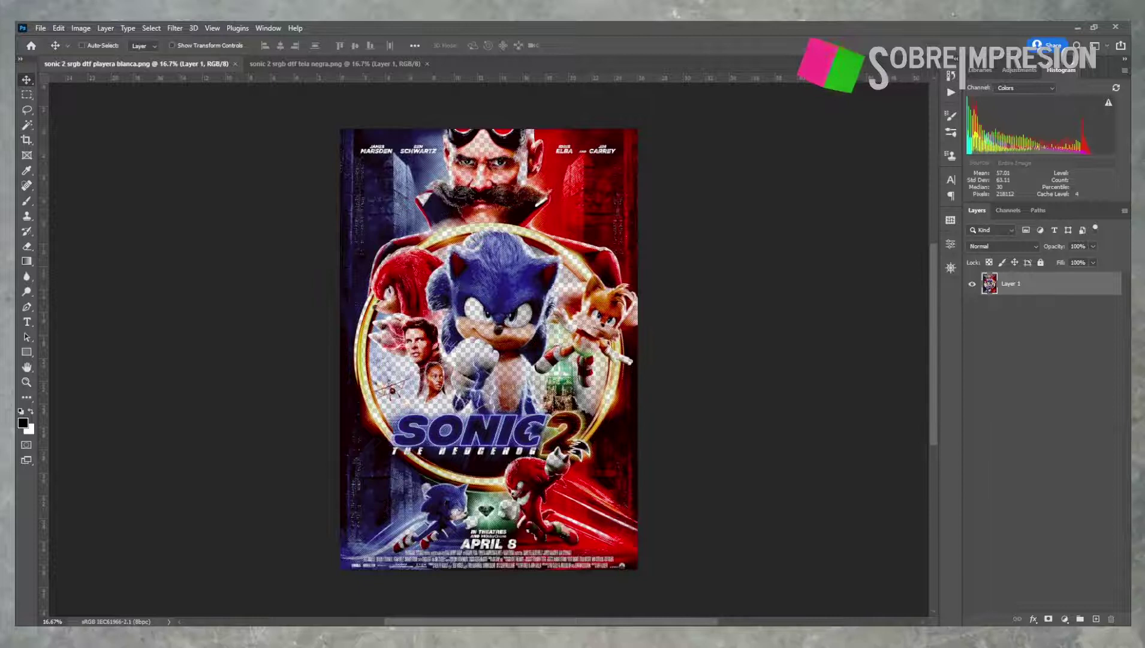
key(alt+Tab)
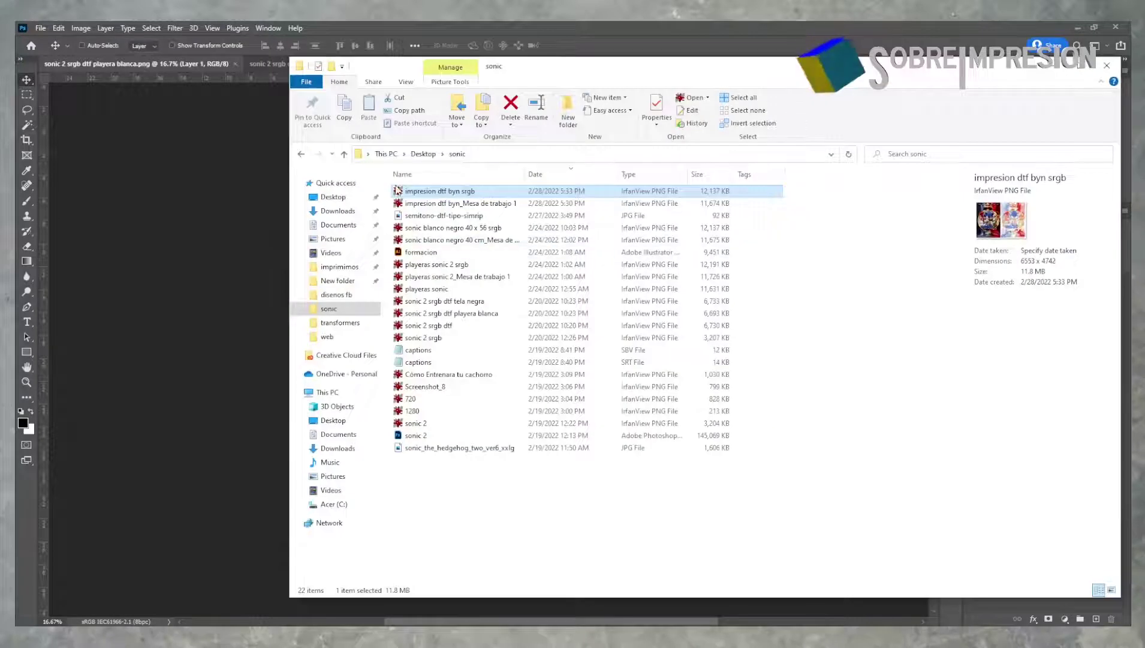
drag(397, 191, 26, 535)
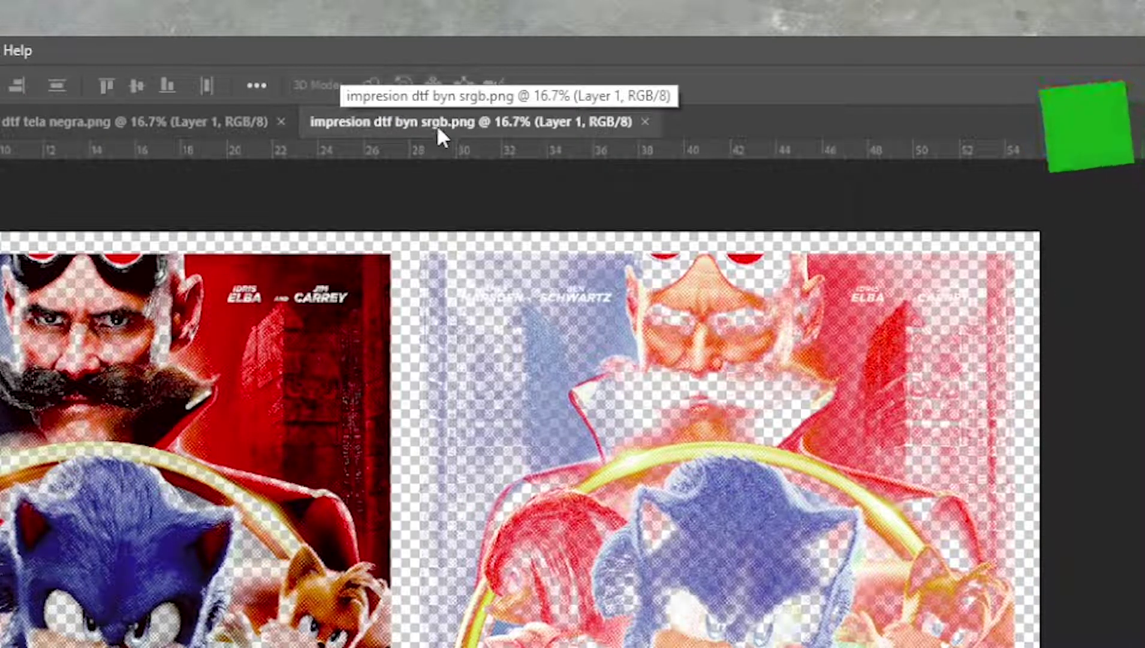
Check the status bar info to verify sRGB IEC61966-2.1 and 300 pixels/inch
click(252, 597)
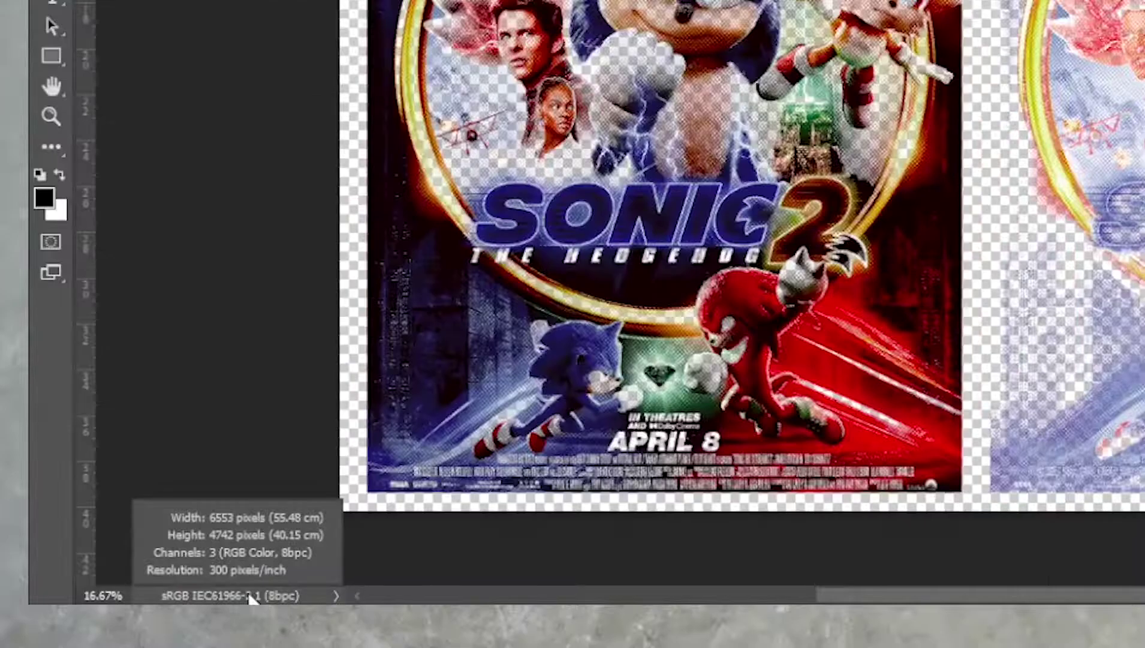